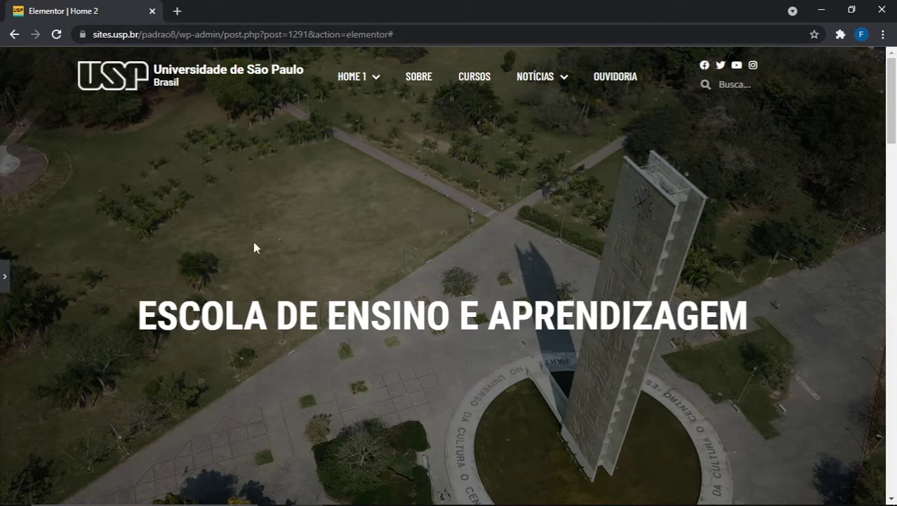
- Look through the whole Home 2 page preview, from the hero banner to the map and footer, and return to its start
scroll(557, 220, "down", 8)
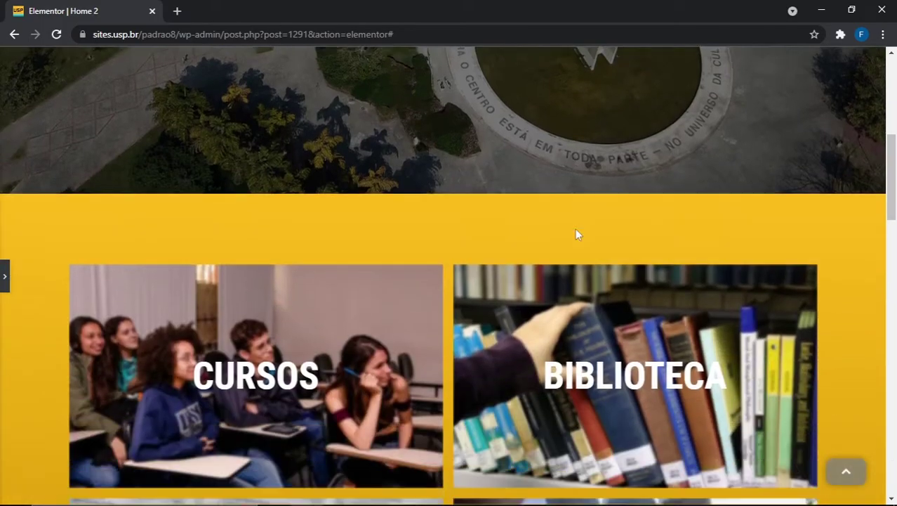
scroll(575, 233, "down", 4)
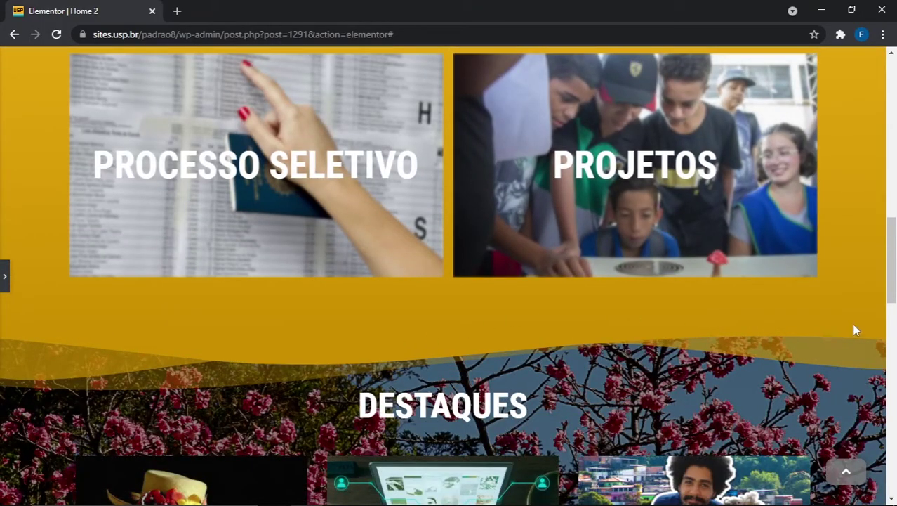
scroll(182, 386, "down", 4)
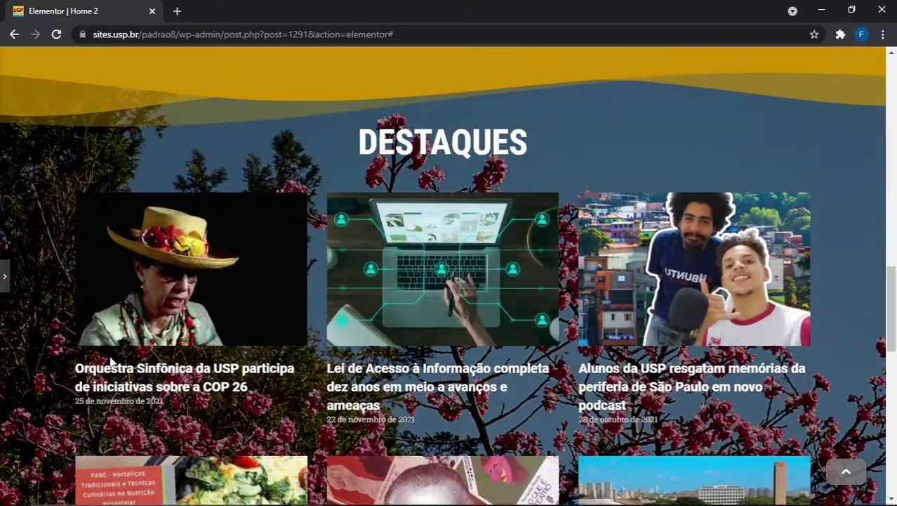
scroll(516, 137, "down", 5)
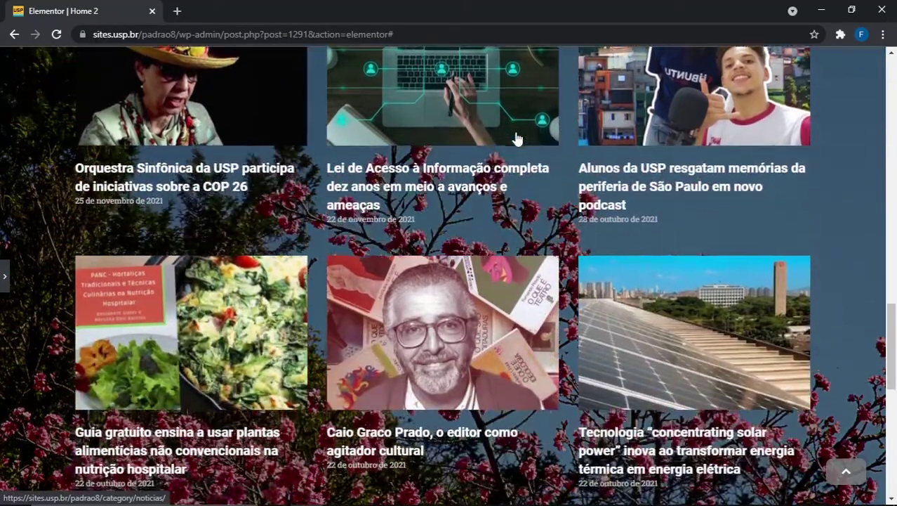
scroll(516, 140, "up", 1)
scroll(514, 141, "up", 3)
scroll(514, 140, "down", 6)
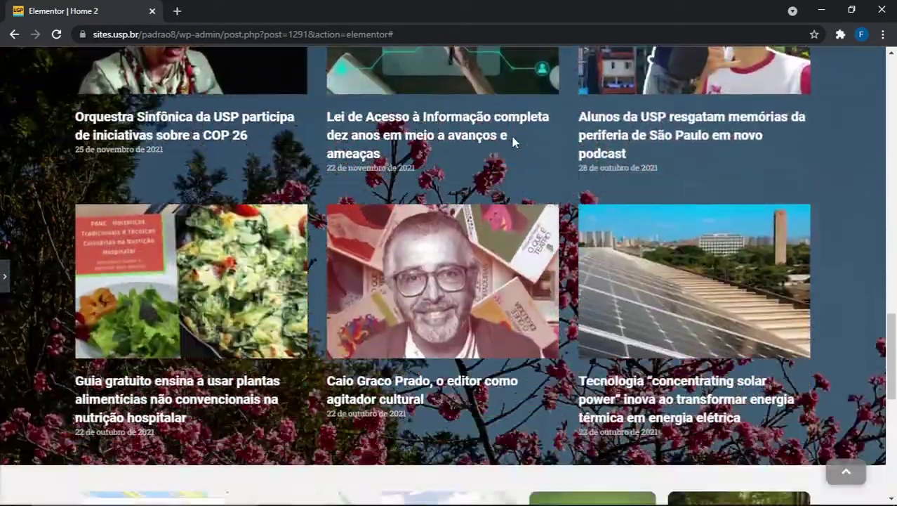
scroll(513, 144, "down", 4)
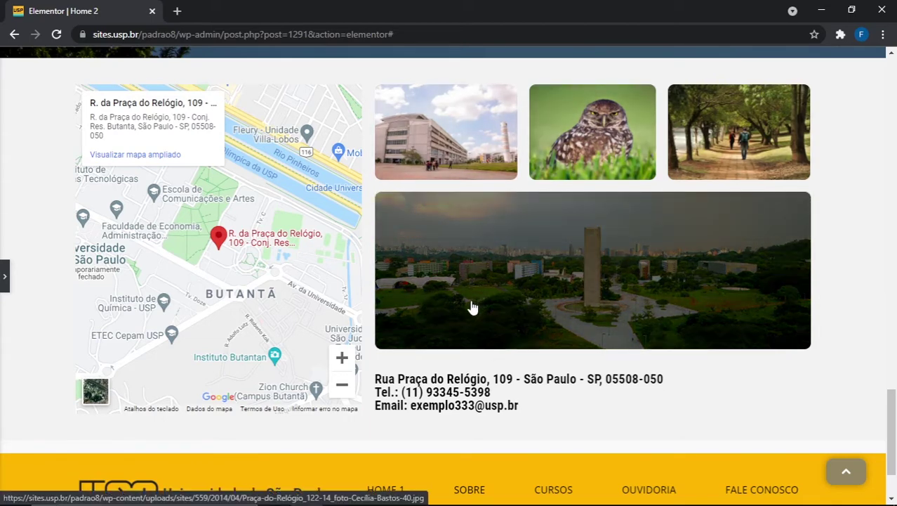
scroll(473, 307, "up", 20)
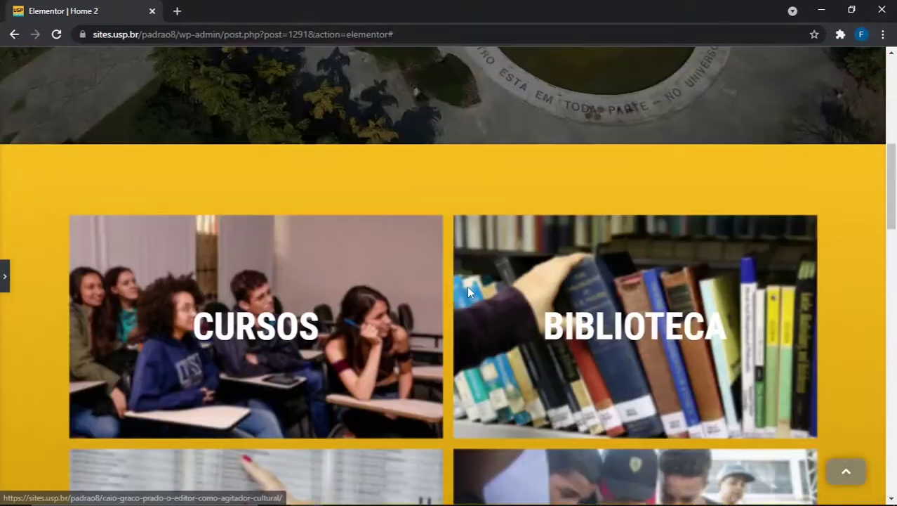
scroll(467, 286, "up", 5)
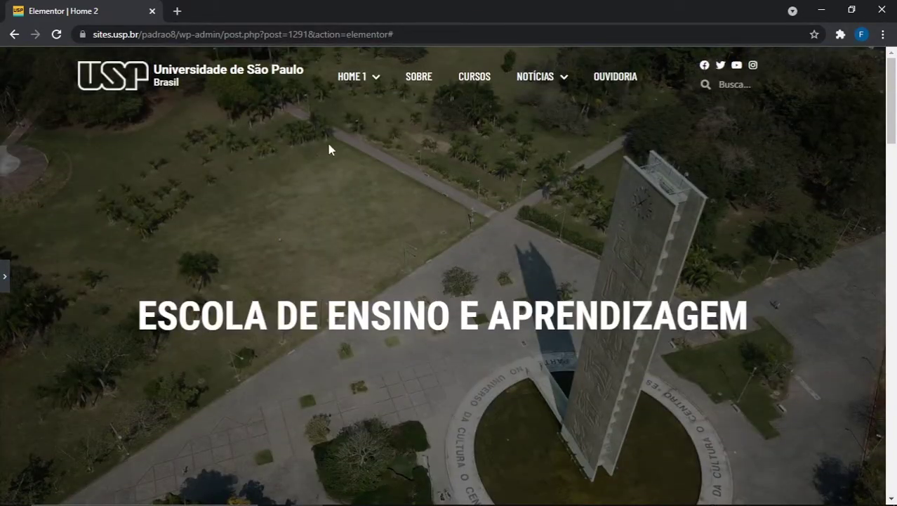
- Show the hidden editing panel and open the Navigator with the expanded map and gallery section collapsed
left_click(5, 290)
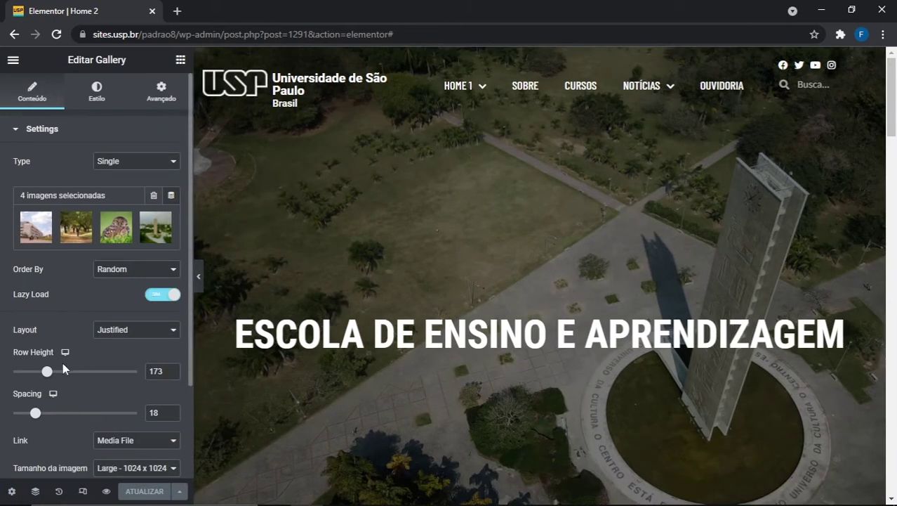
left_click(35, 491)
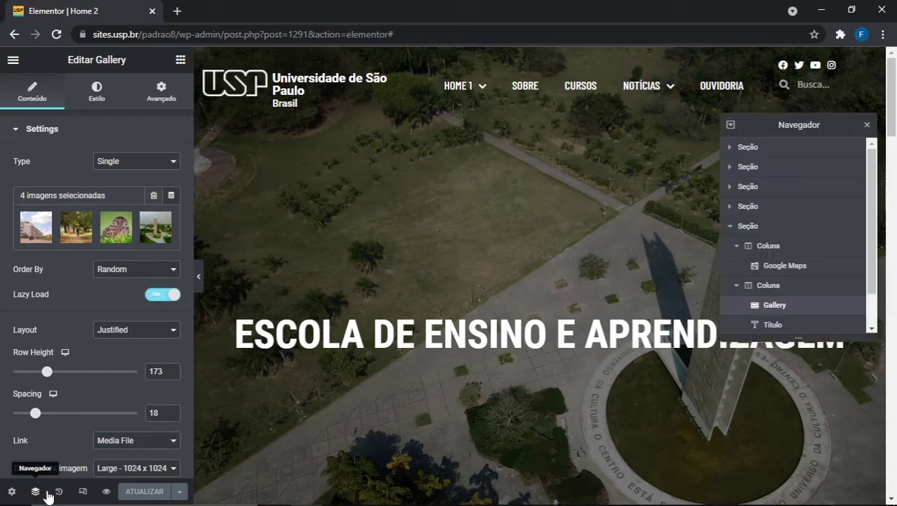
left_click(734, 231)
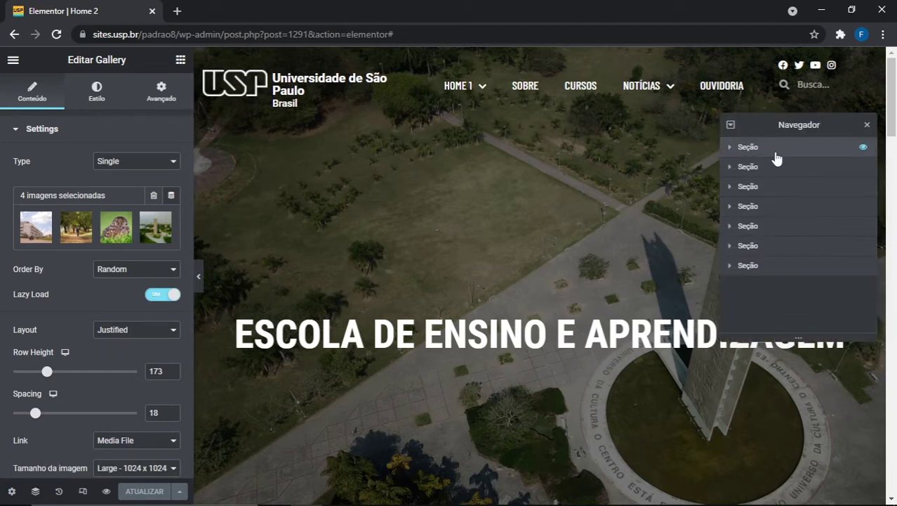
- Examine the header section and the hero section below it by selecting each in the Navigator
left_click(769, 155)
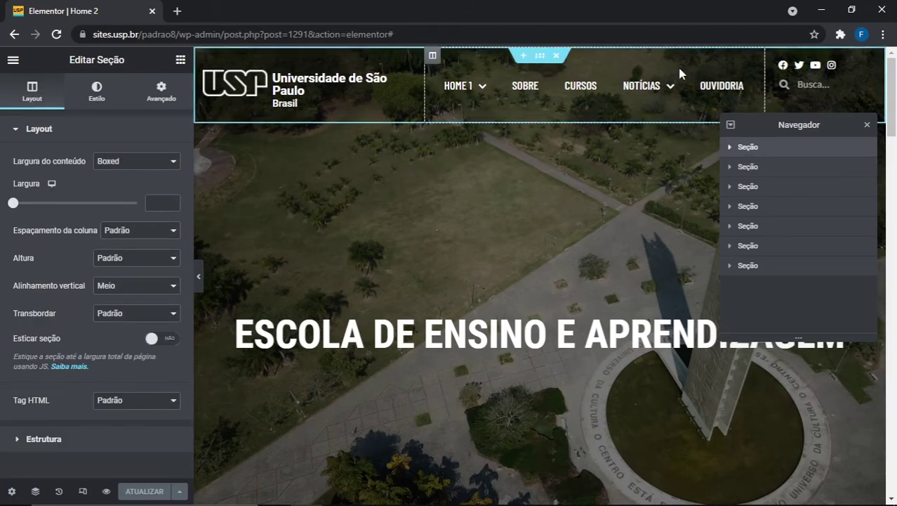
left_click(750, 167)
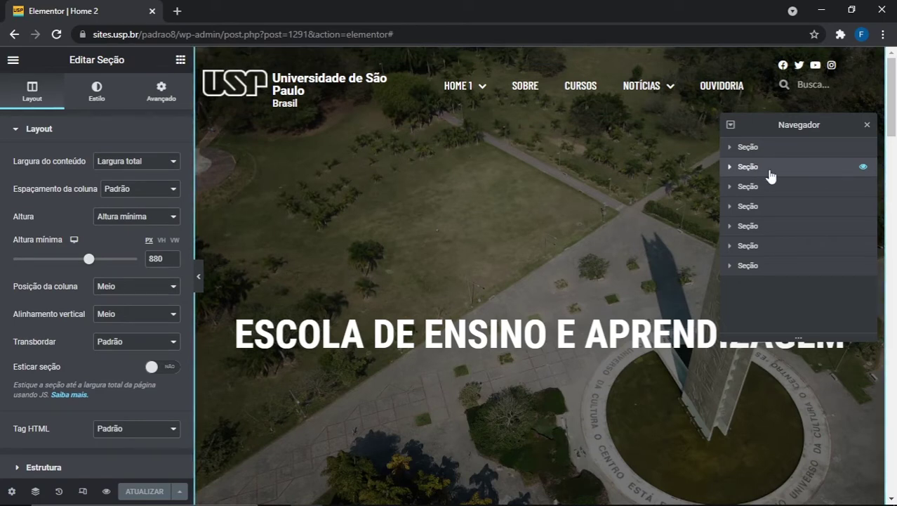
scroll(449, 182, "down", 3)
scroll(465, 204, "up", 3)
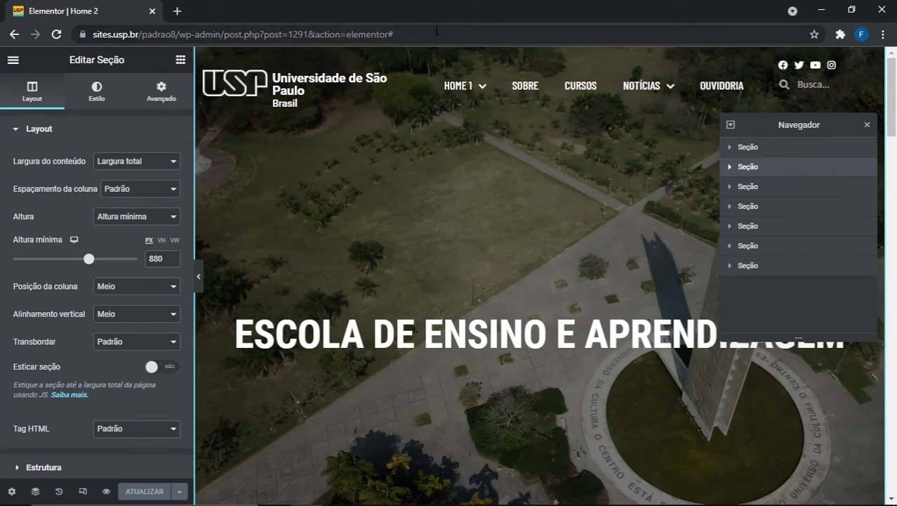
left_click(761, 151)
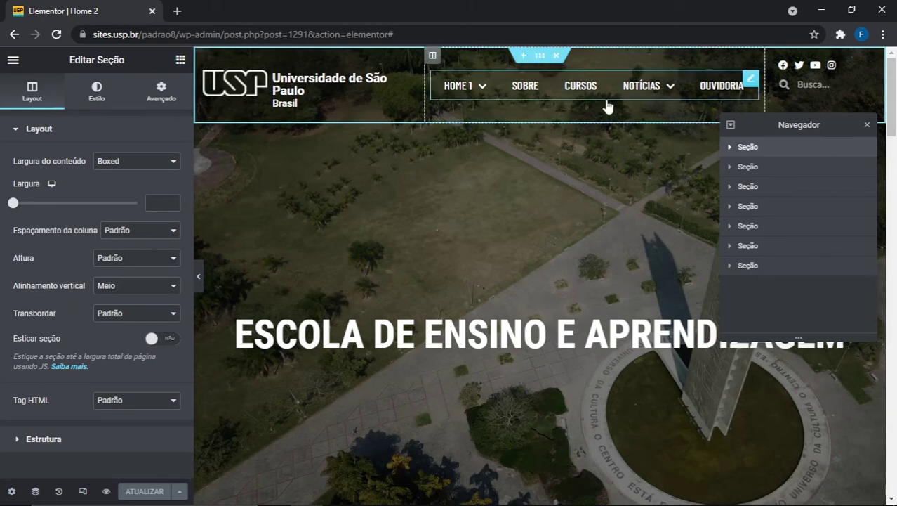
left_click(769, 171)
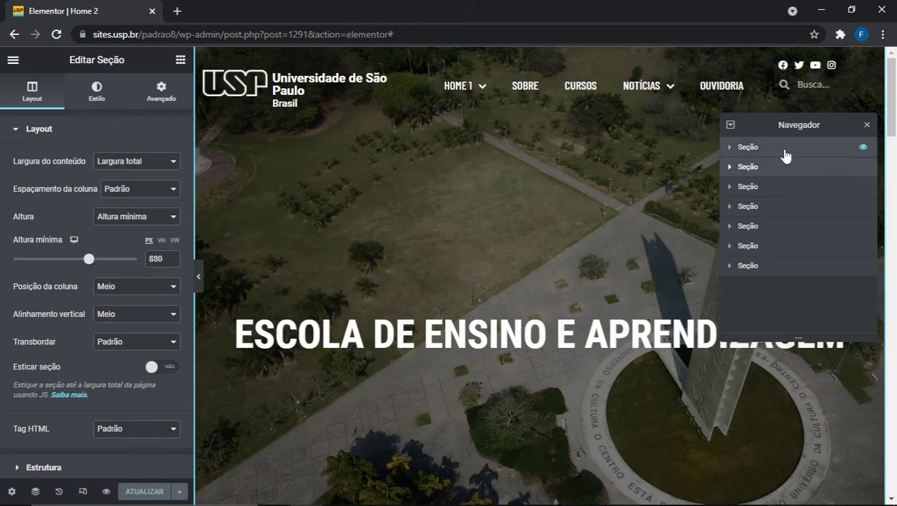
- Set the header section's normal background colour to fully transparent, #00000000
left_click(785, 148)
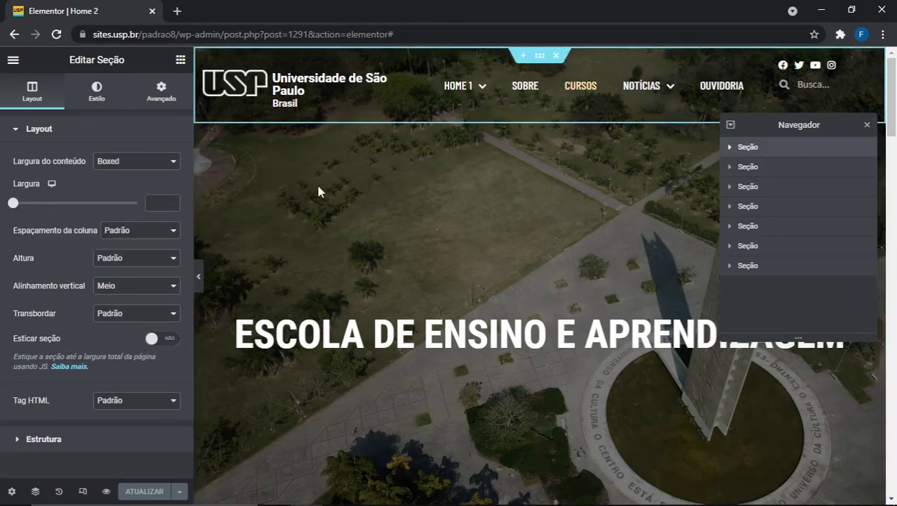
left_click(104, 99)
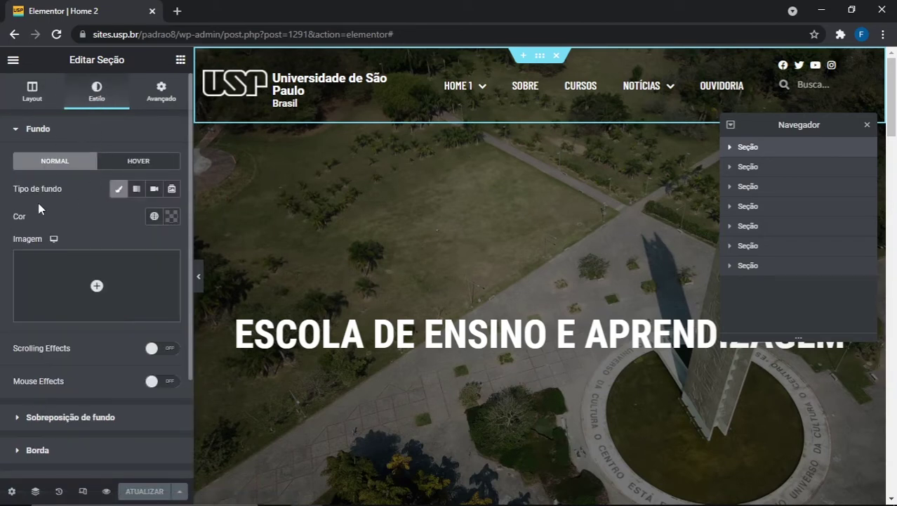
left_click(172, 218)
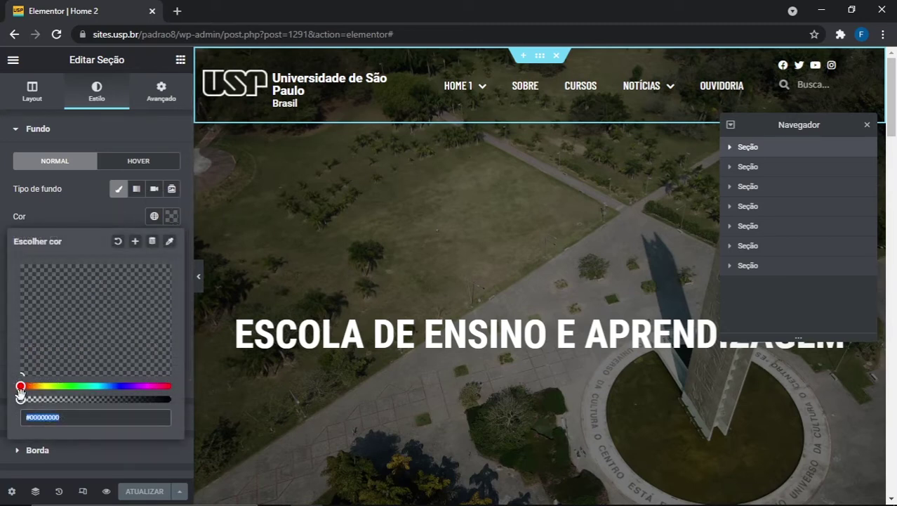
left_click_drag(22, 398, 8, 419)
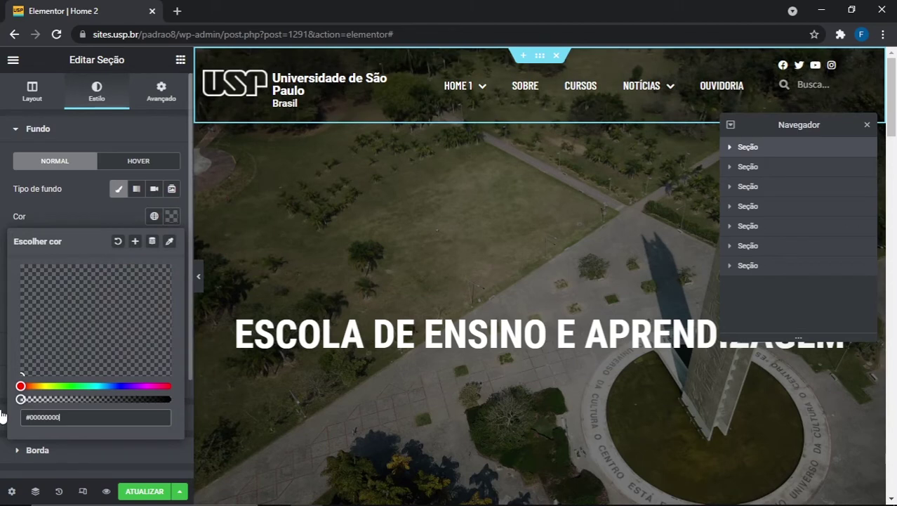
left_click(67, 214)
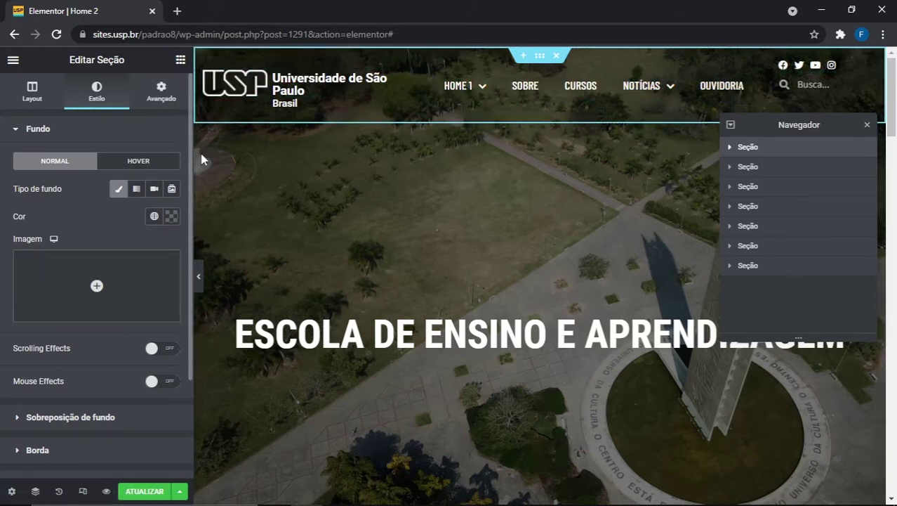
- Examine the background style settings and image of the hero section, the second section on the page
left_click(771, 175)
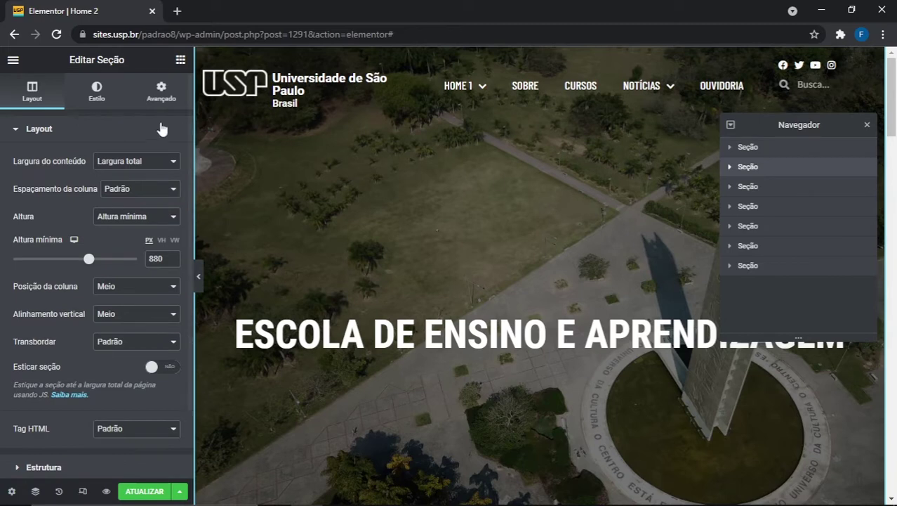
left_click(95, 90)
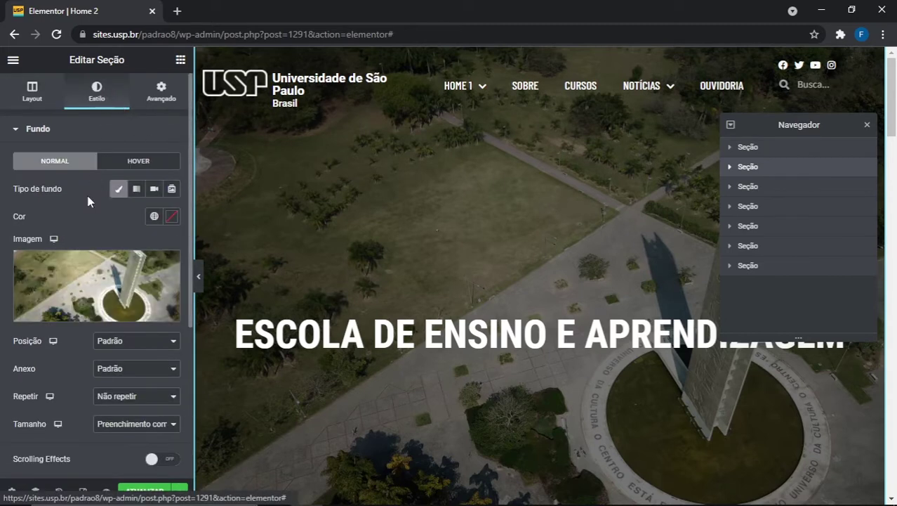
mouse_move(96, 286)
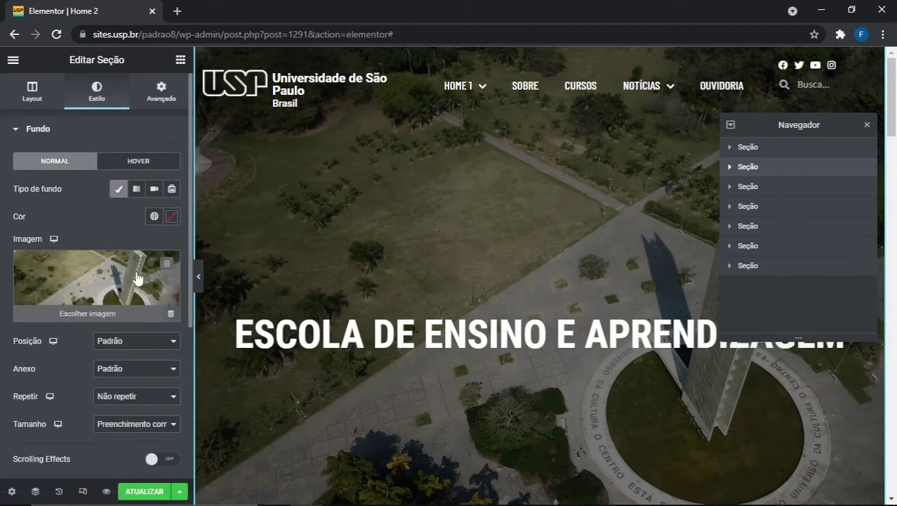
scroll(97, 286, "down", 1)
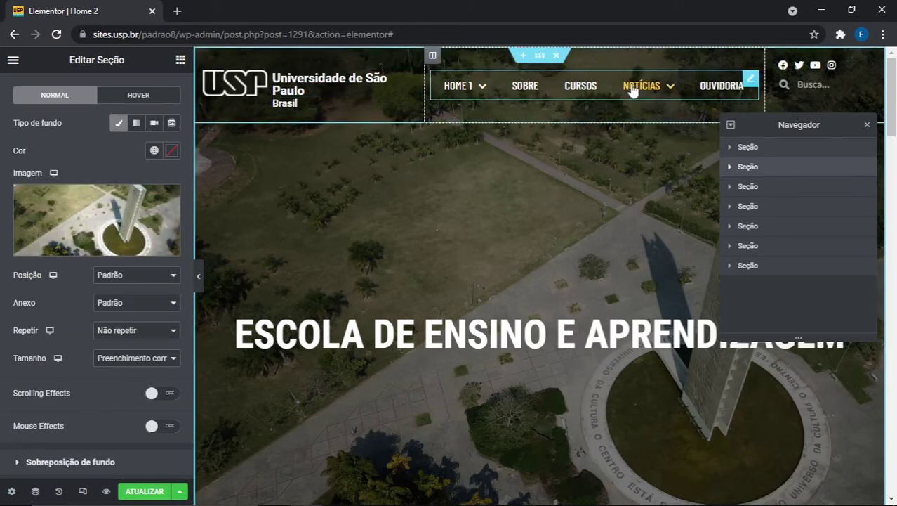
scroll(110, 259, "up", 1)
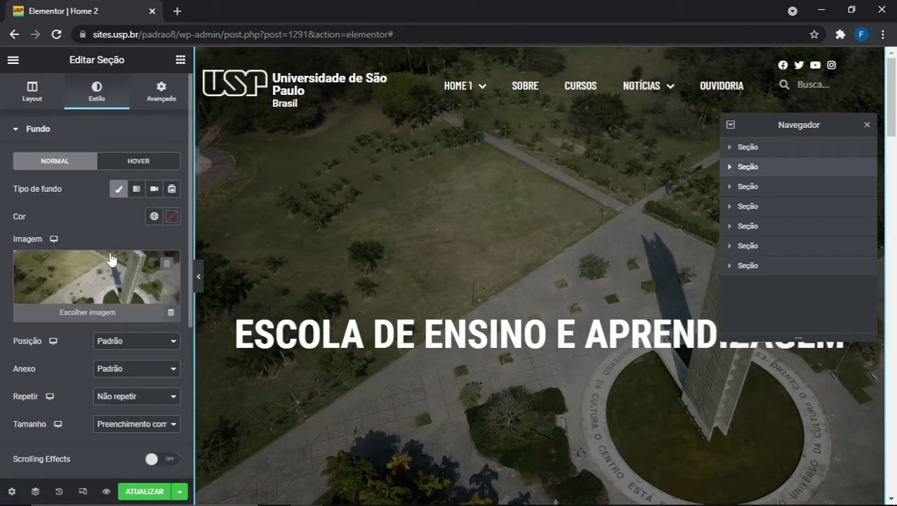
- Try the hero section's top margin at 0, check the effect on the header, and restore it to -120 px
left_click(160, 103)
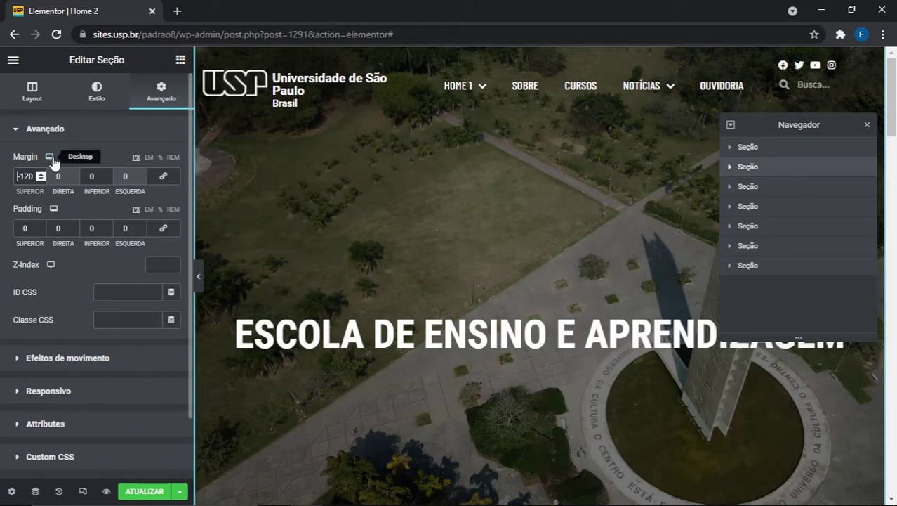
key("BackSpace")
key("BackSpace")
key("BackSpace")
key("BackSpace")
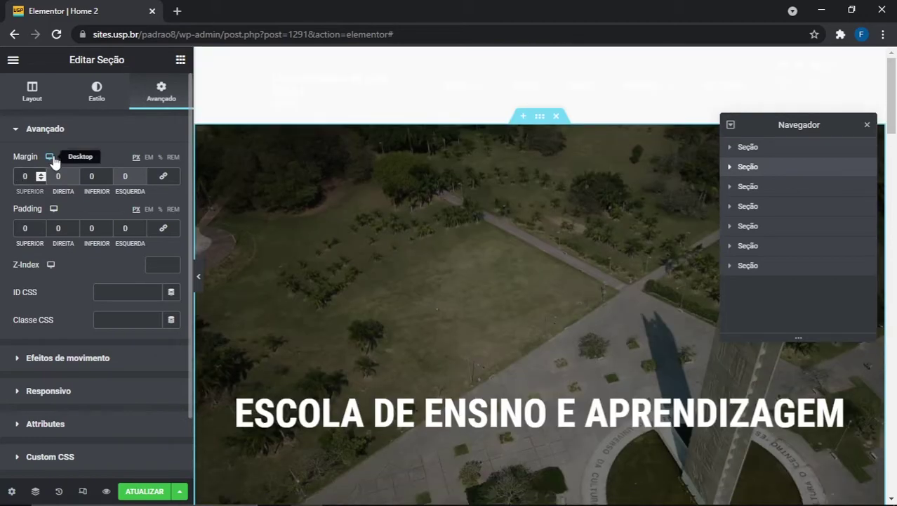
scroll(519, 232, "down", 1)
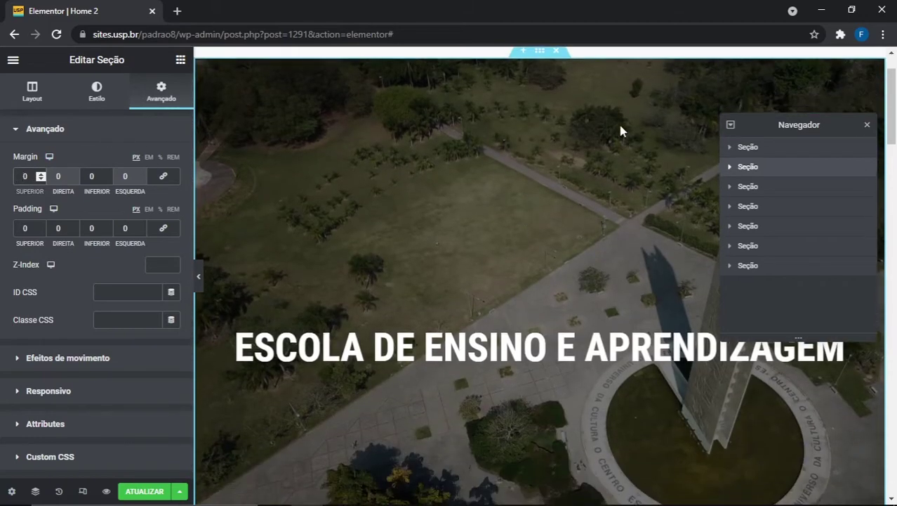
scroll(388, 210, "down", 4)
scroll(551, 253, "up", 5)
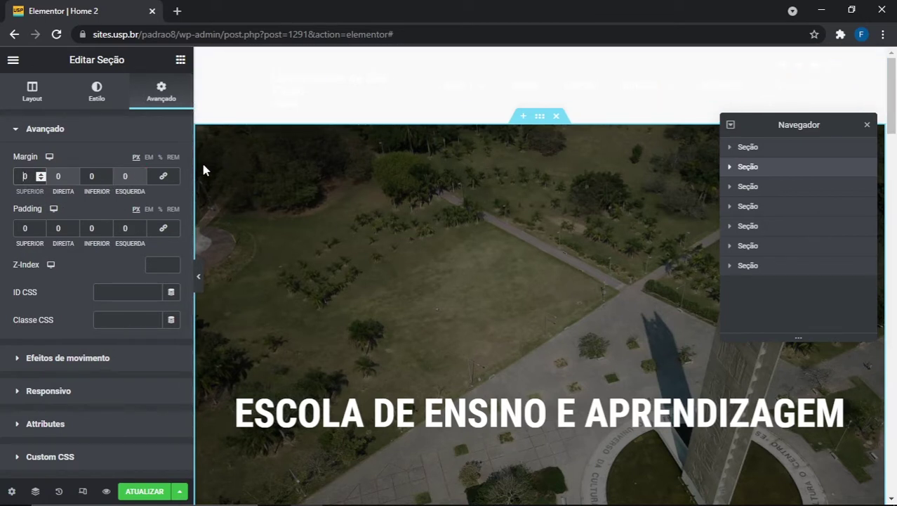
type("-120")
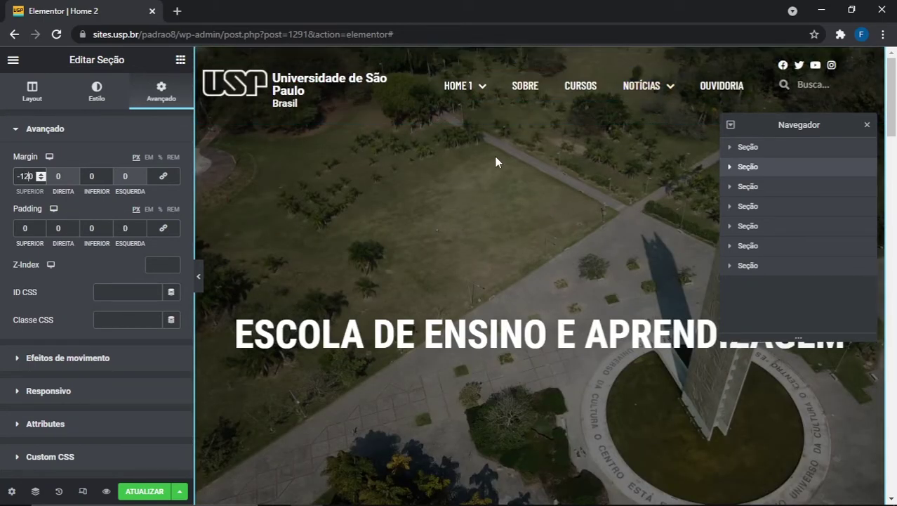
- Open the header section's advanced settings to examine its Z-Index
left_click(763, 156)
left_click(149, 103)
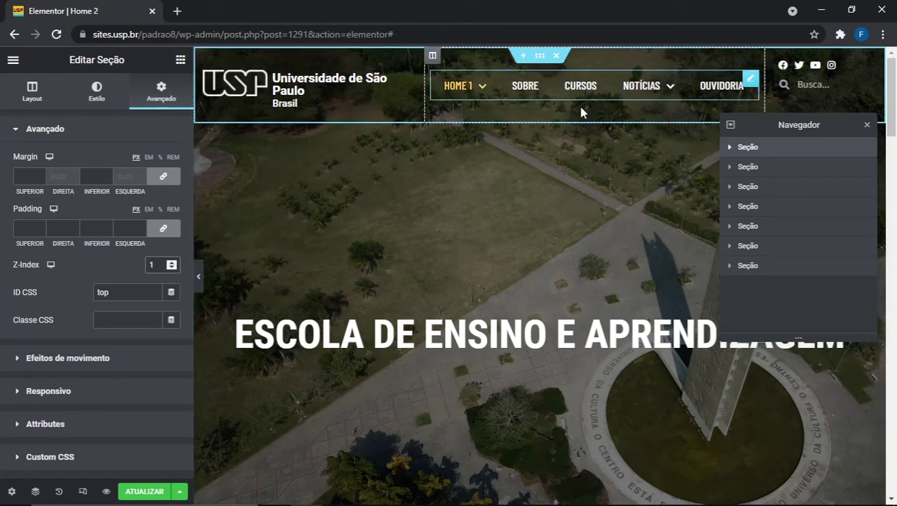
- Try a Z-Index of 2 on the hero section and clear the value again
left_click(749, 170)
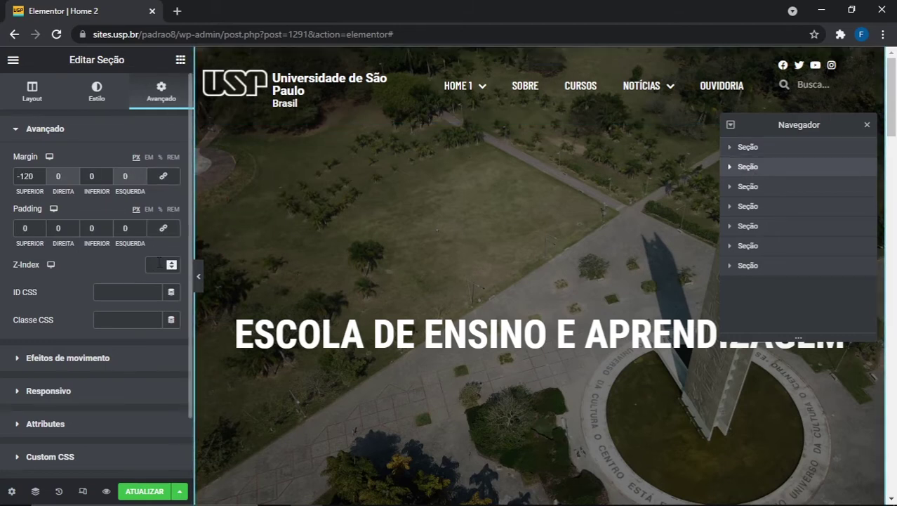
type("2")
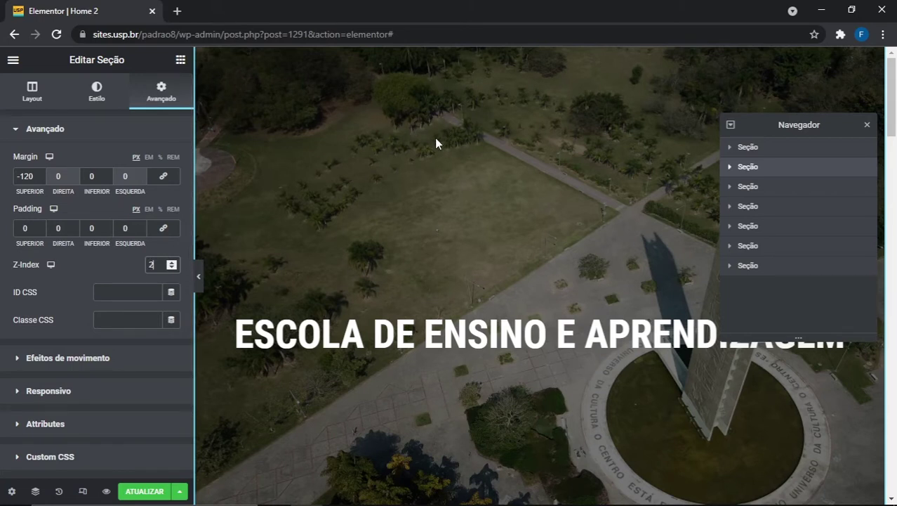
key("BackSpace")
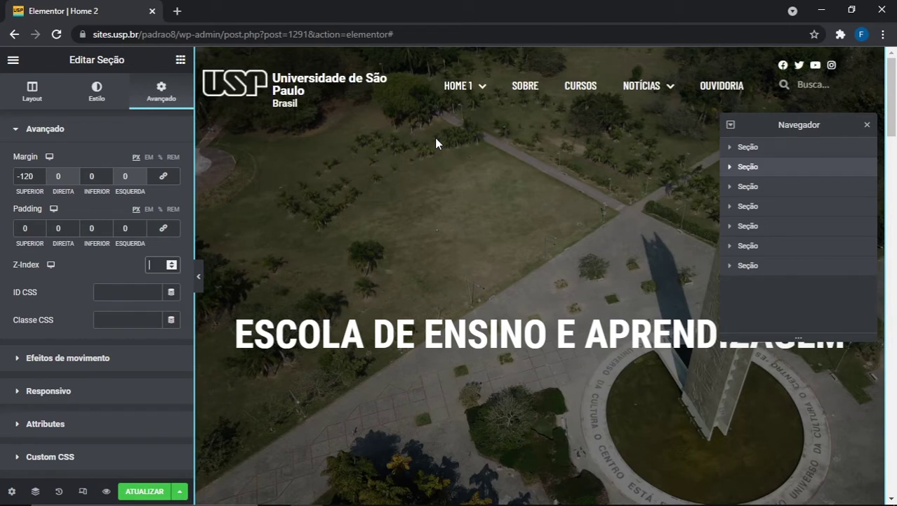
- Reopen the header section's advanced settings to check its Z-Index
left_click(98, 274)
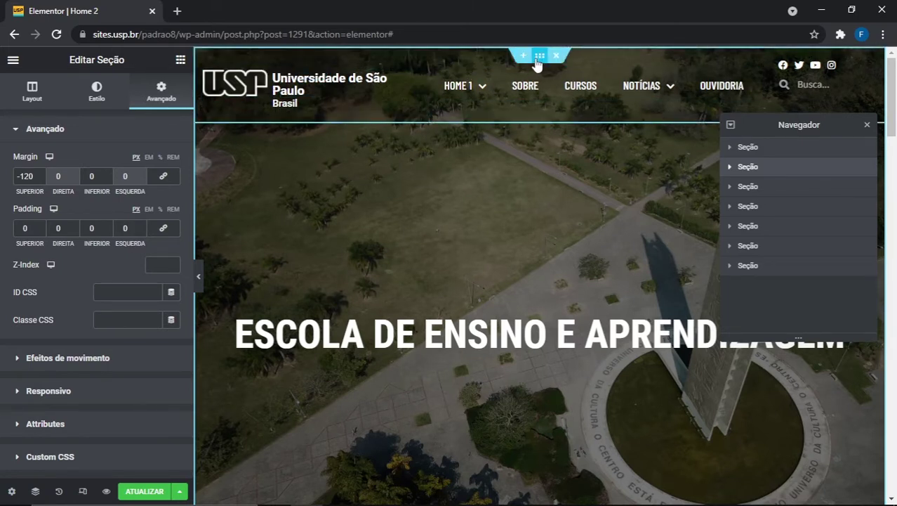
left_click(539, 56)
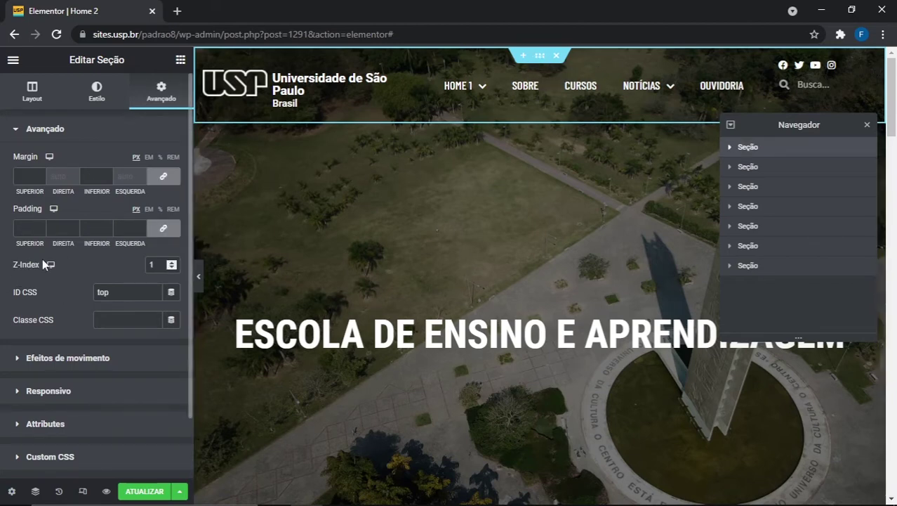
- Find the DESTAQUES section further down the page and select it as the fourth section in the Navigator
scroll(596, 226, "down", 2)
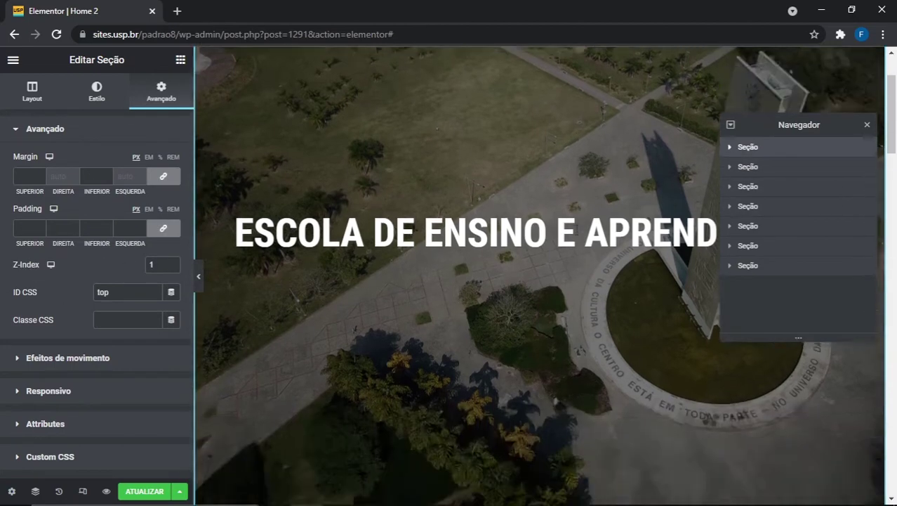
scroll(571, 220, "down", 3)
scroll(575, 206, "down", 3)
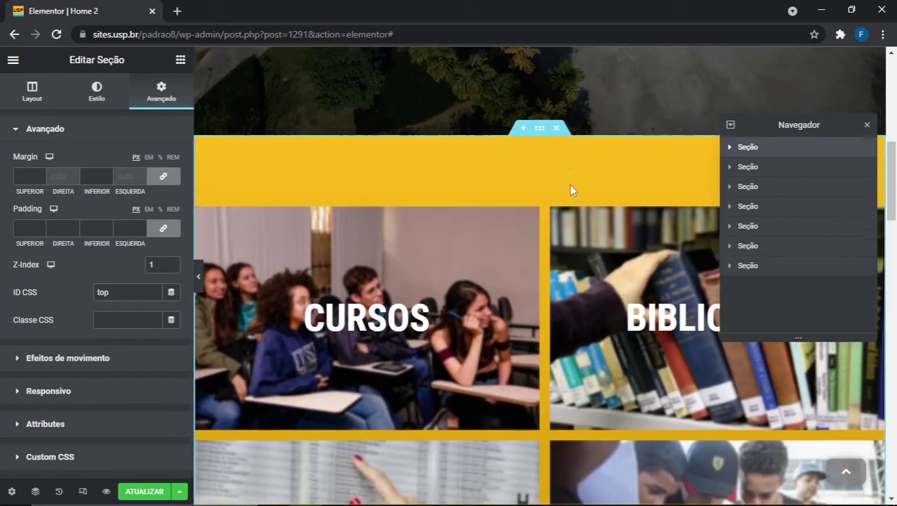
scroll(571, 197, "down", 5)
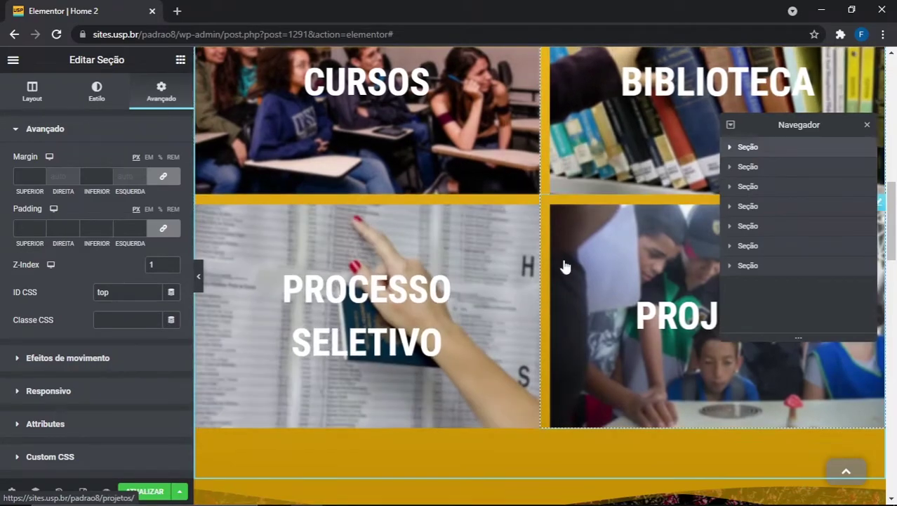
scroll(531, 241, "down", 3)
scroll(583, 183, "down", 3)
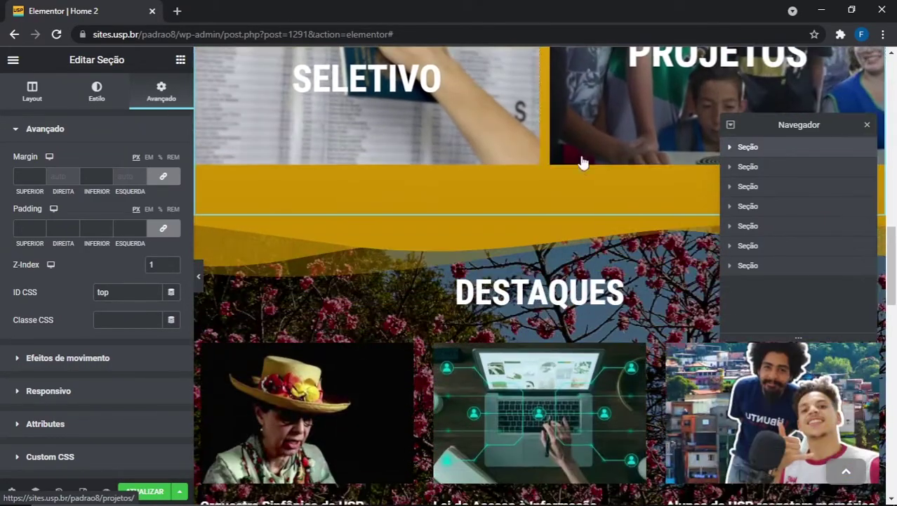
scroll(582, 158, "down", 3)
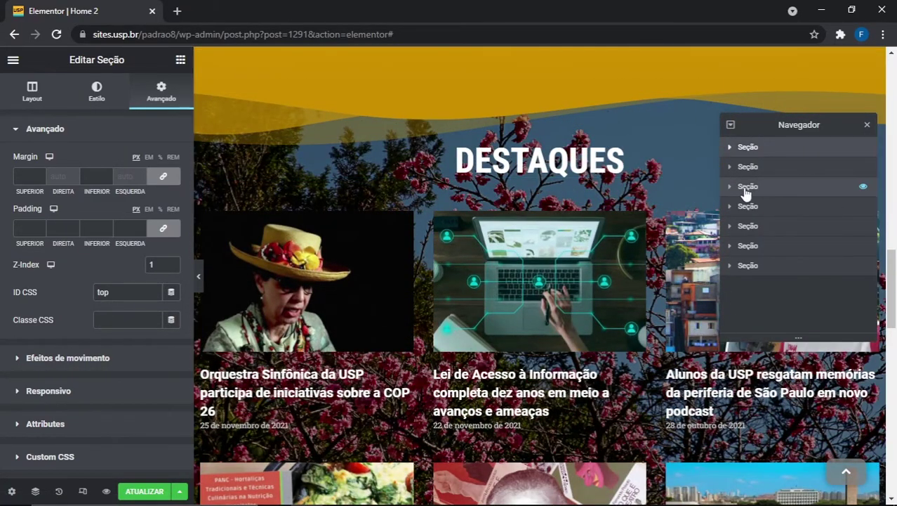
left_click(745, 187)
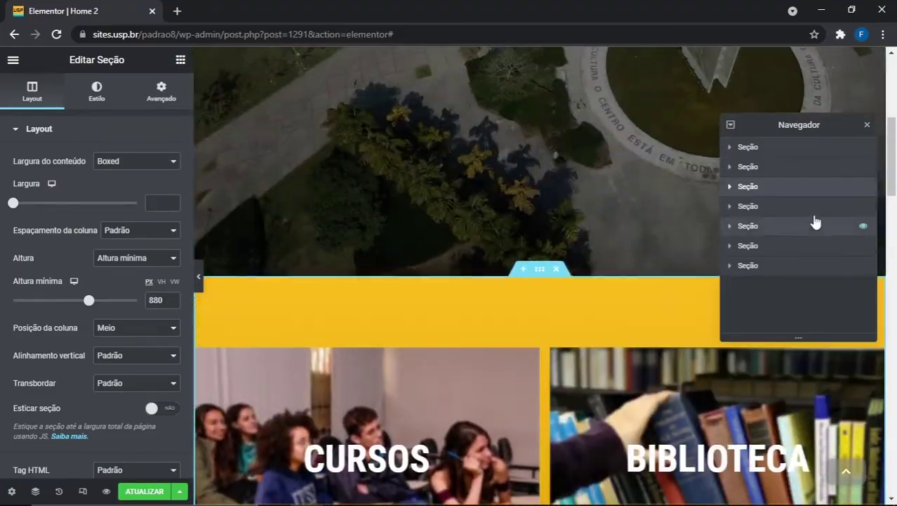
left_click(797, 205)
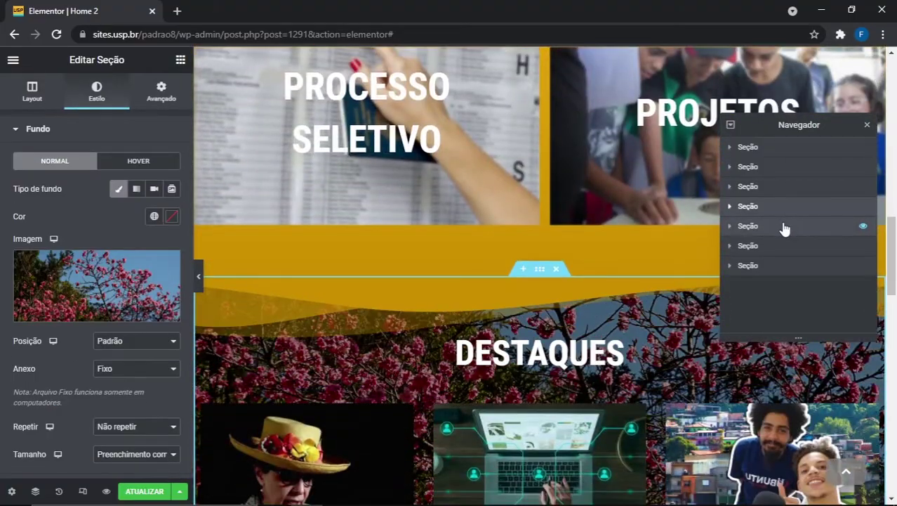
left_click(784, 226)
left_click(778, 208)
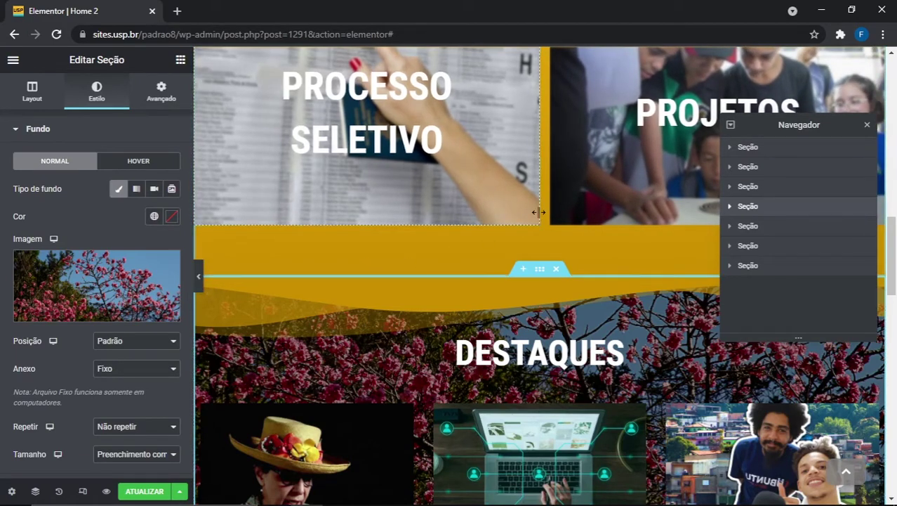
- Move the Navigator aside, hide the editing panel, and examine the wavy divider and fixed background image of the DESTAQUES section
scroll(539, 207, "down", 2)
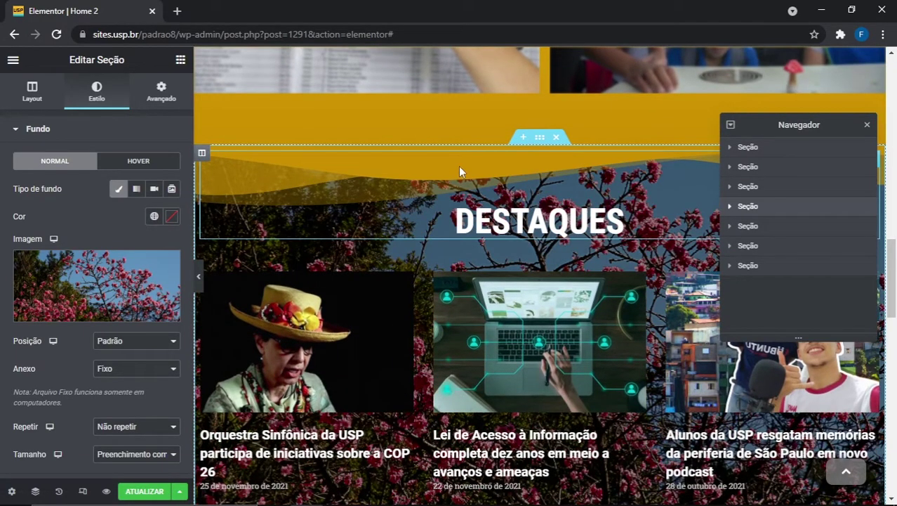
left_click_drag(796, 132, 753, 279)
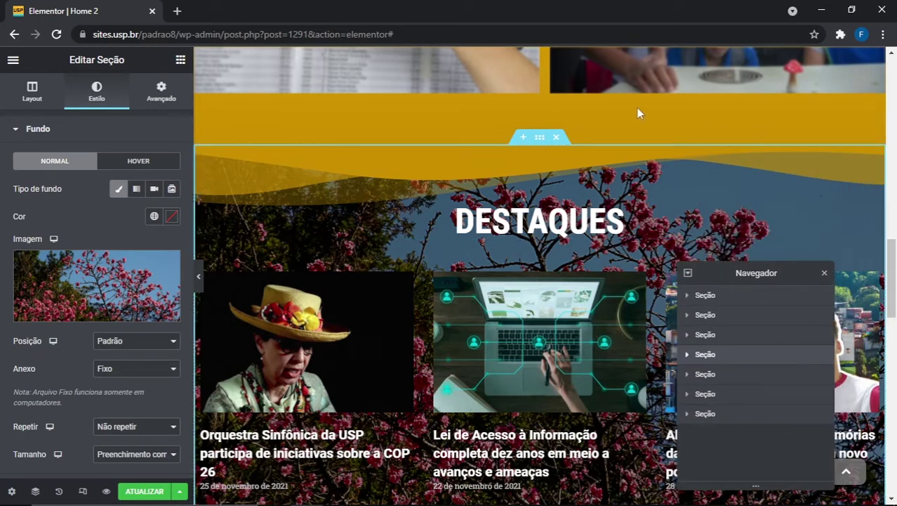
left_click(198, 274)
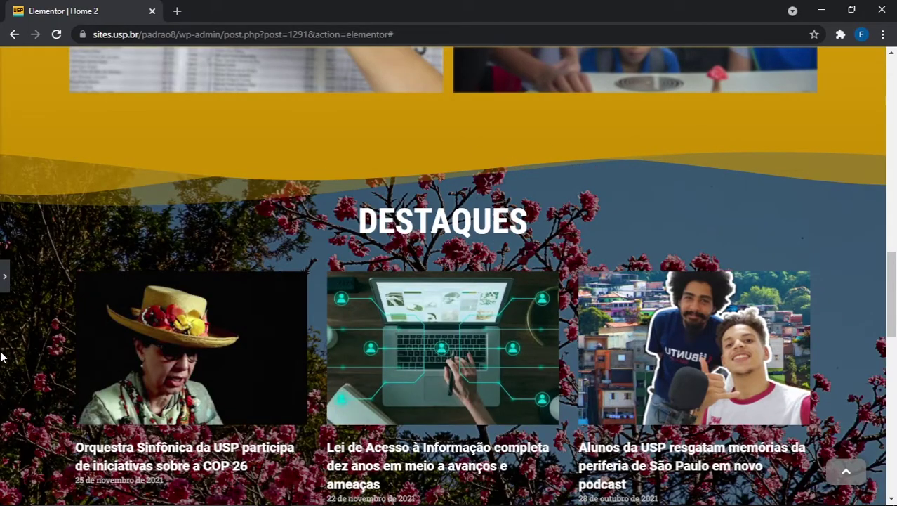
scroll(395, 210, "down", 2)
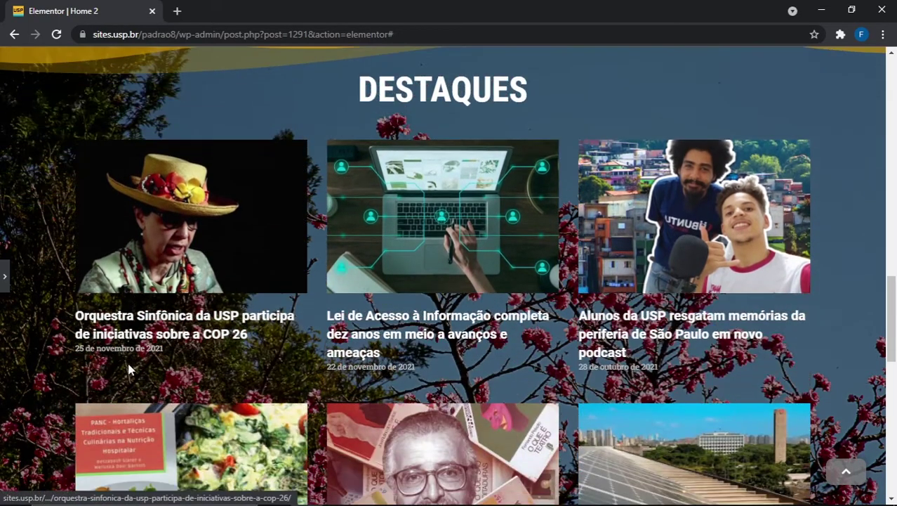
scroll(129, 368, "down", 2)
scroll(181, 337, "up", 4)
scroll(190, 327, "down", 3)
scroll(192, 327, "up", 1)
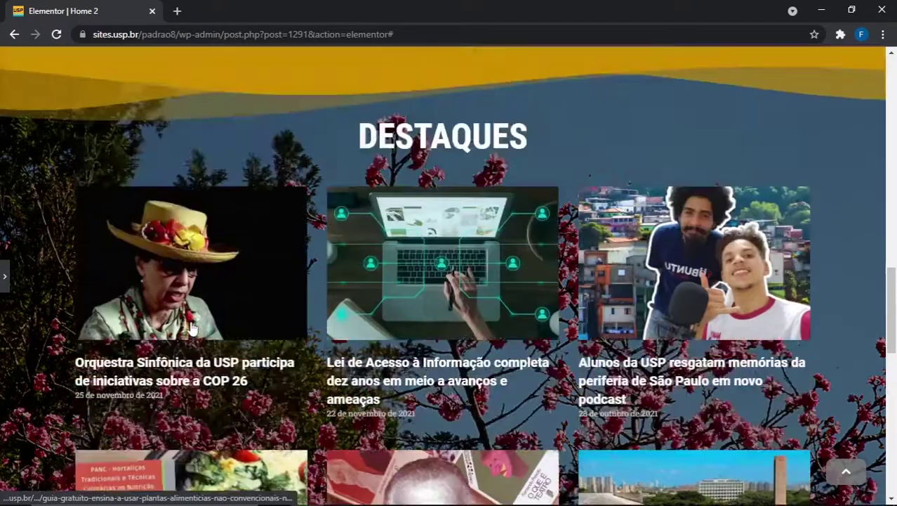
scroll(211, 319, "up", 3)
scroll(82, 307, "down", 1)
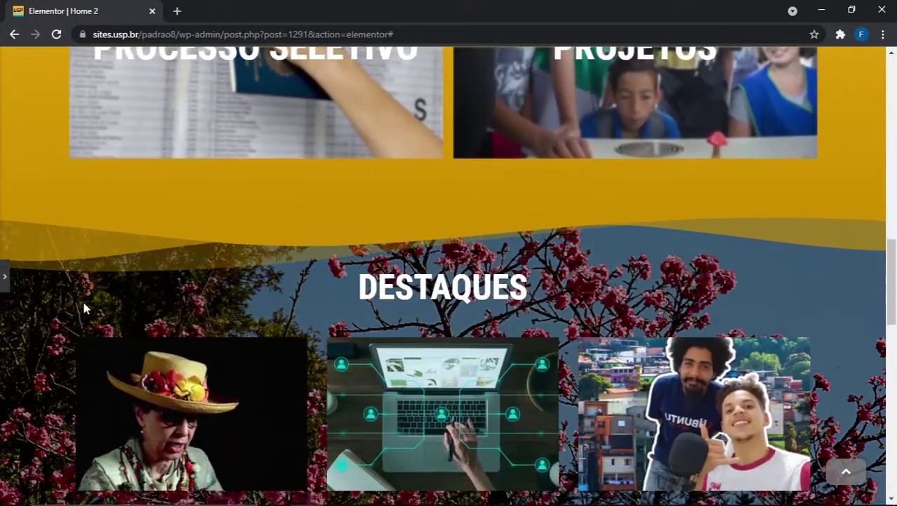
- Show the editing panel again and open the DESTAQUES section's shape divider settings for its upper edge
left_click(5, 281)
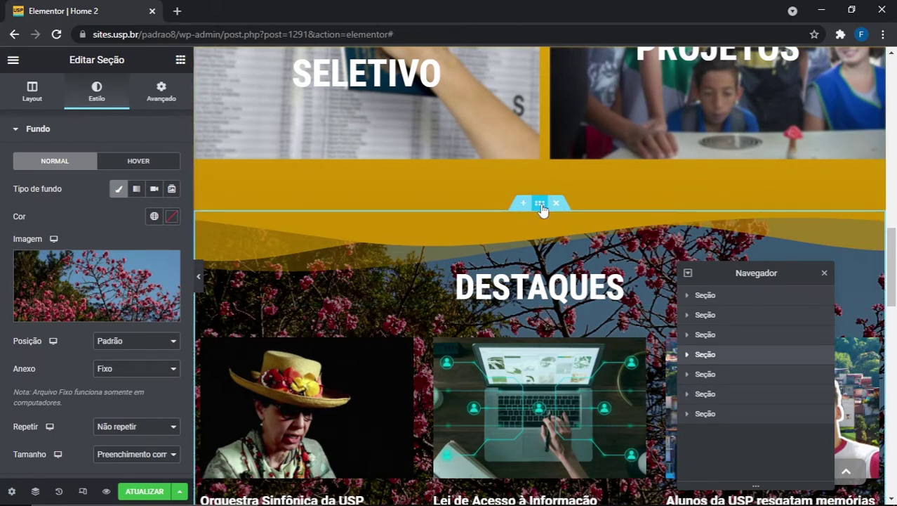
left_click(72, 136)
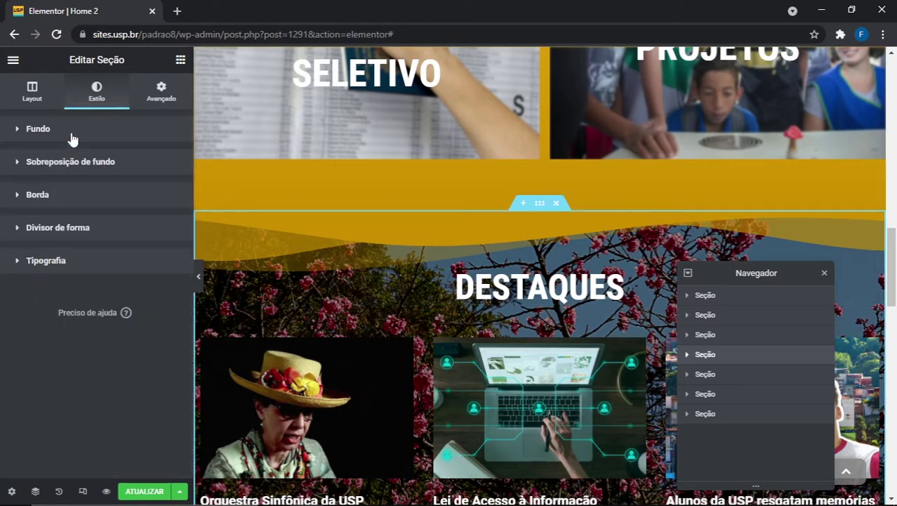
left_click(82, 229)
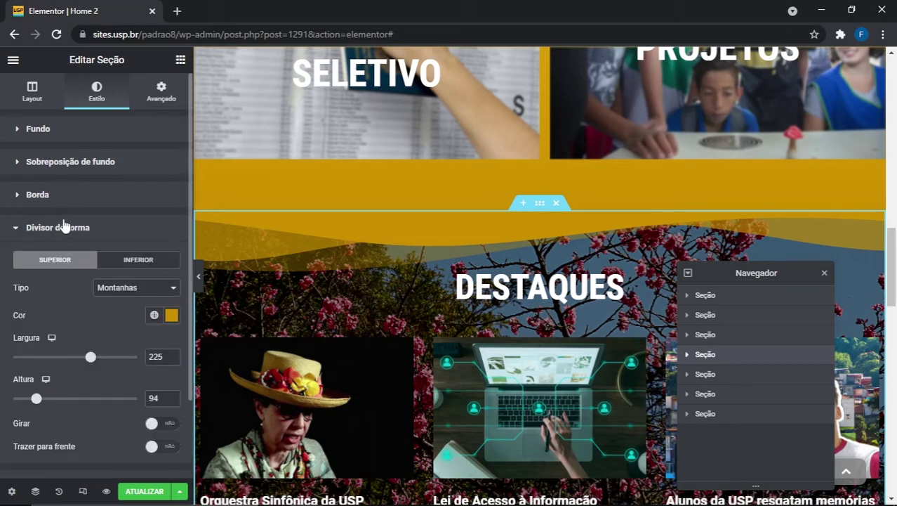
scroll(92, 211, "down", 1)
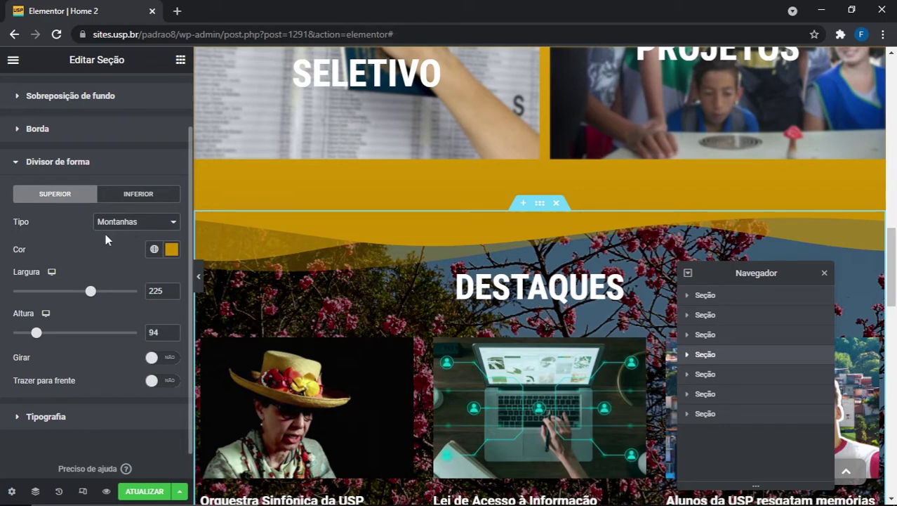
- Try the Pirâmides type on the DESTAQUES section's upper divider with width 169 and height 274
left_click(121, 222)
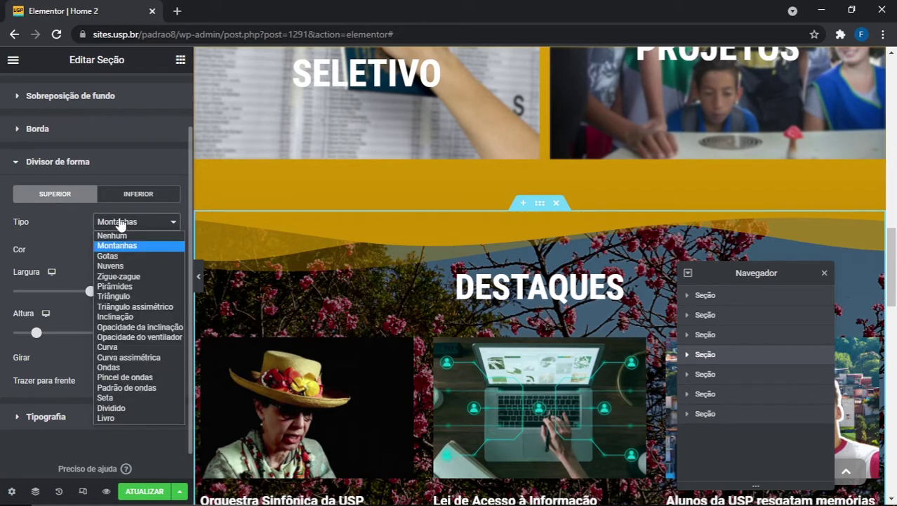
left_click(116, 286)
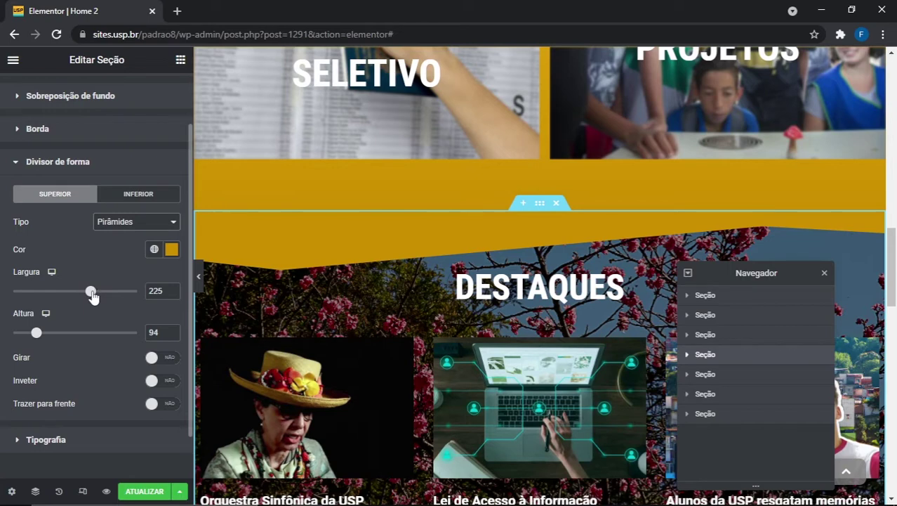
left_click_drag(92, 296, 55, 292)
left_click_drag(36, 333, 80, 332)
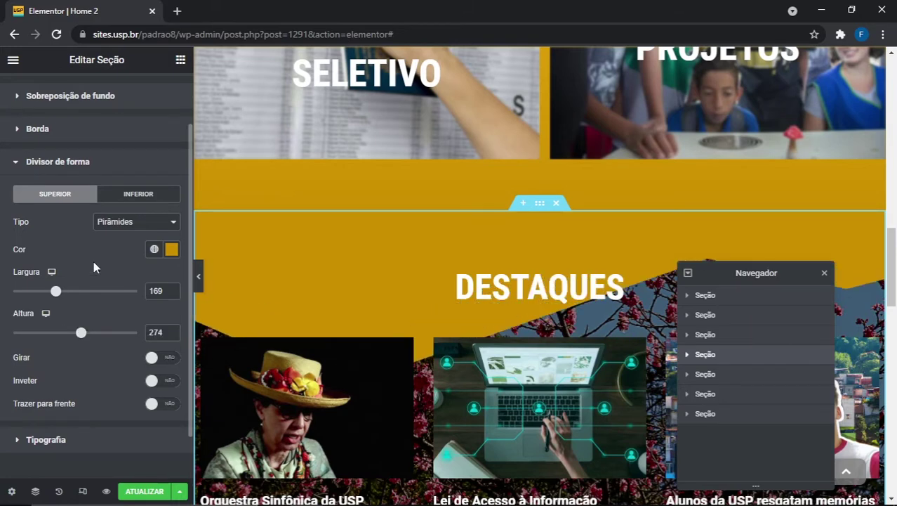
- Try flipping and inverting the pyramid divider, and turn its bring-to-front option on and off again
left_click(160, 358)
left_click(160, 381)
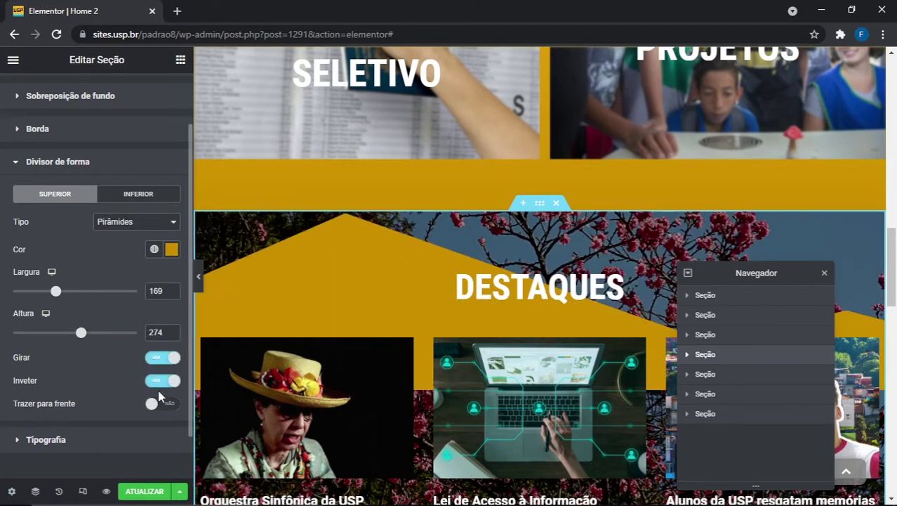
left_click(160, 405)
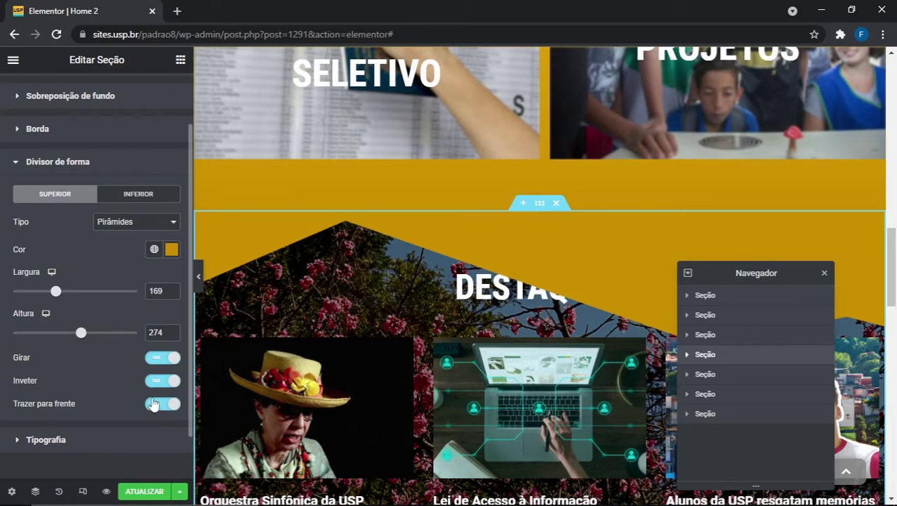
left_click(161, 404)
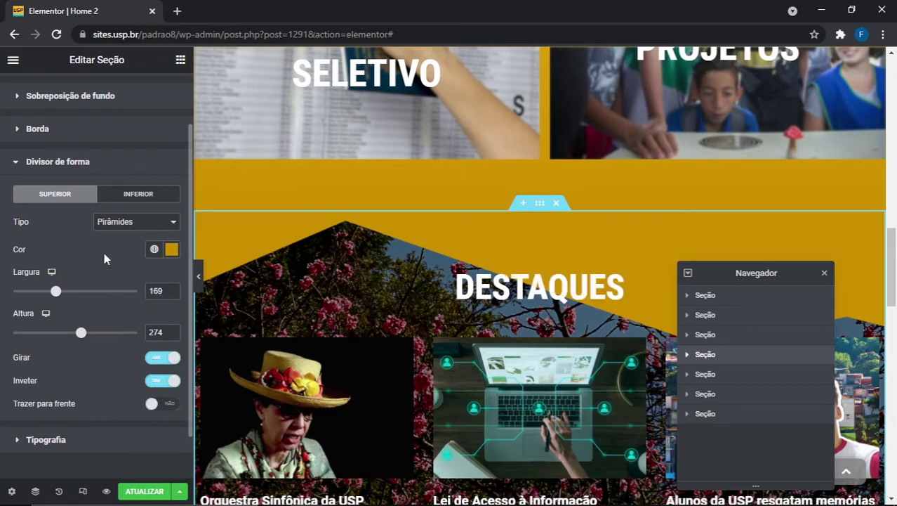
- Undo the trial changes to the upper divider's type, size and orientation, and reselect the Montanhas type
key("ctrl+z")
key("ctrl+z")
key("ctrl+z")
key("ctrl+z")
key("ctrl+z")
key("ctrl+z")
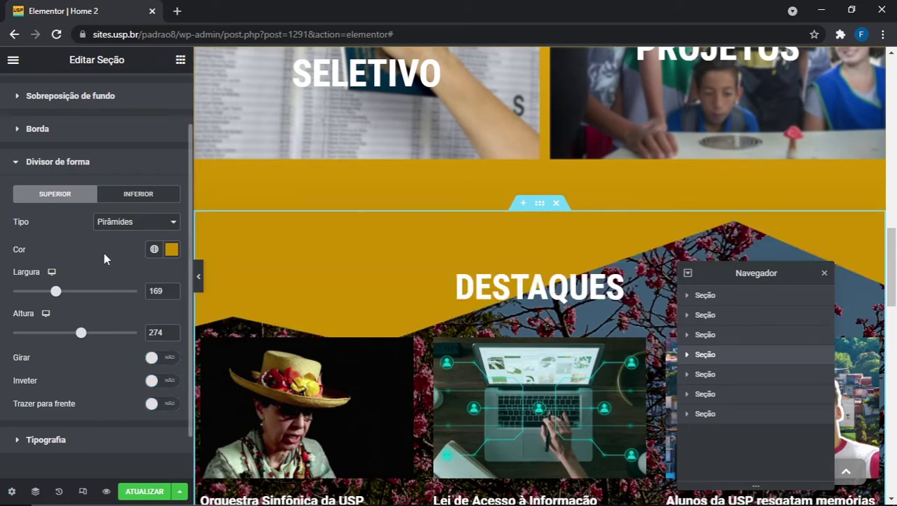
key("ctrl+z")
key("ctrl+z")
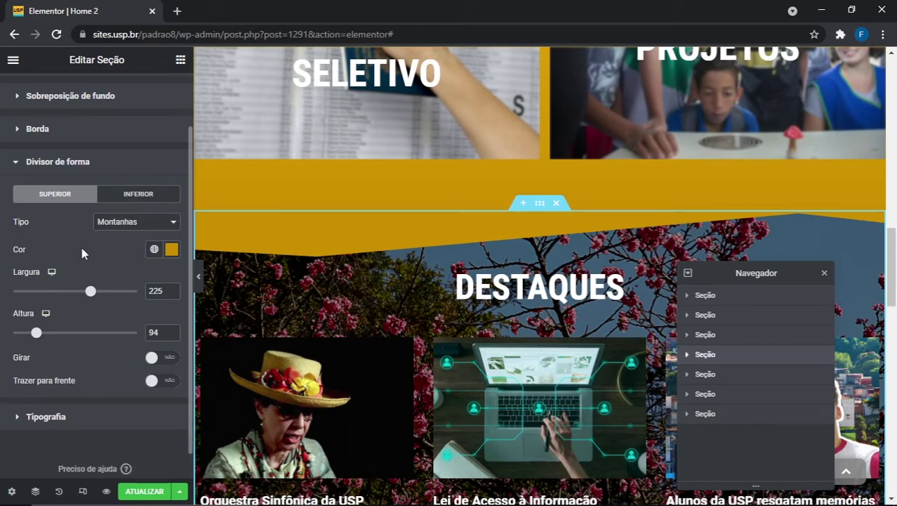
left_click(131, 222)
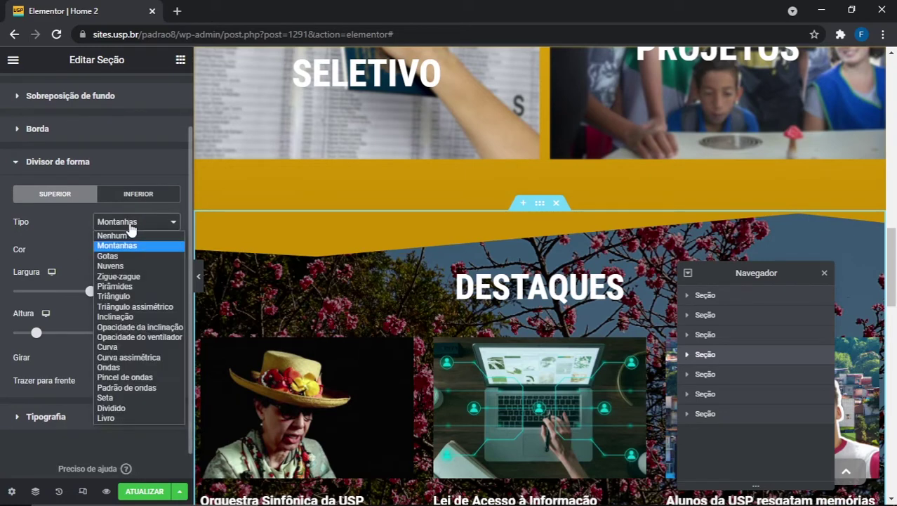
left_click(121, 245)
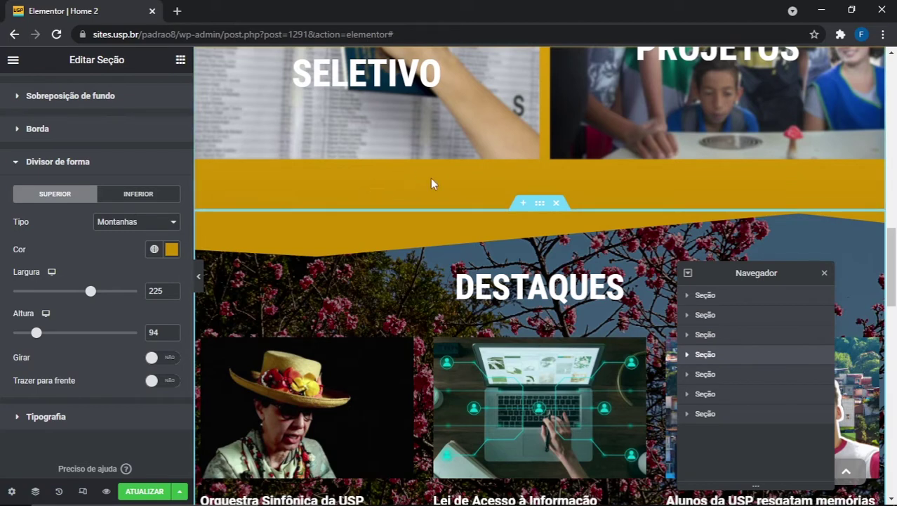
- Open the upper divider's colour picker to examine its hex colour code
scroll(592, 187, "up", 2)
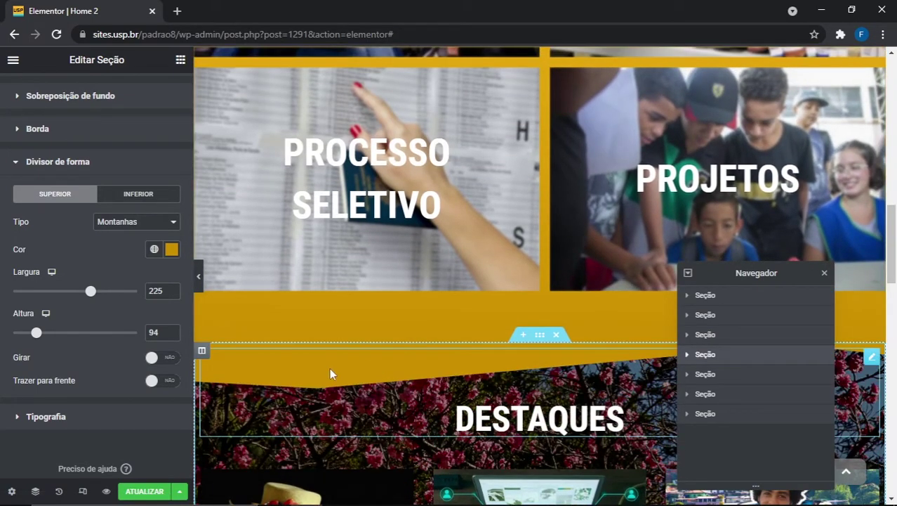
left_click(171, 249)
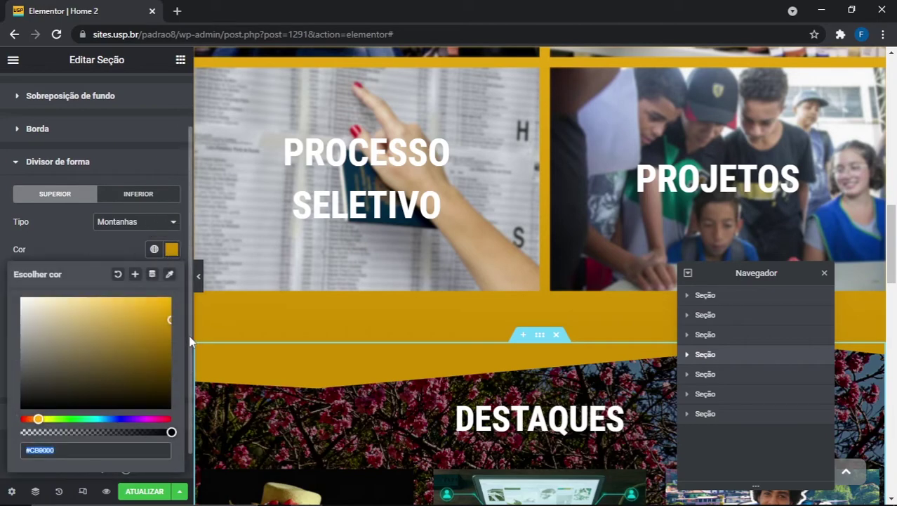
left_click(57, 450)
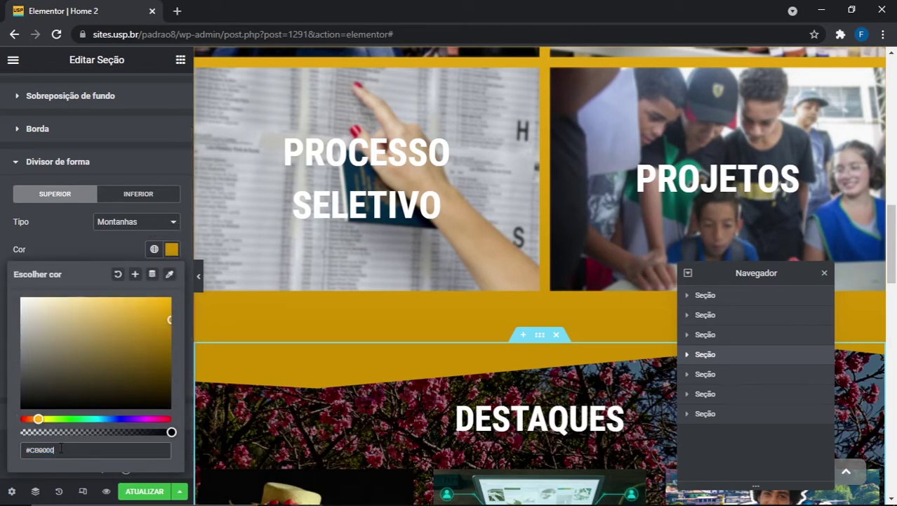
- Examine the hex codes of both gradient colours in the background of the yellow section above DESTAQUES, comparing the secondary one with the divider
scroll(470, 234, "up", 5)
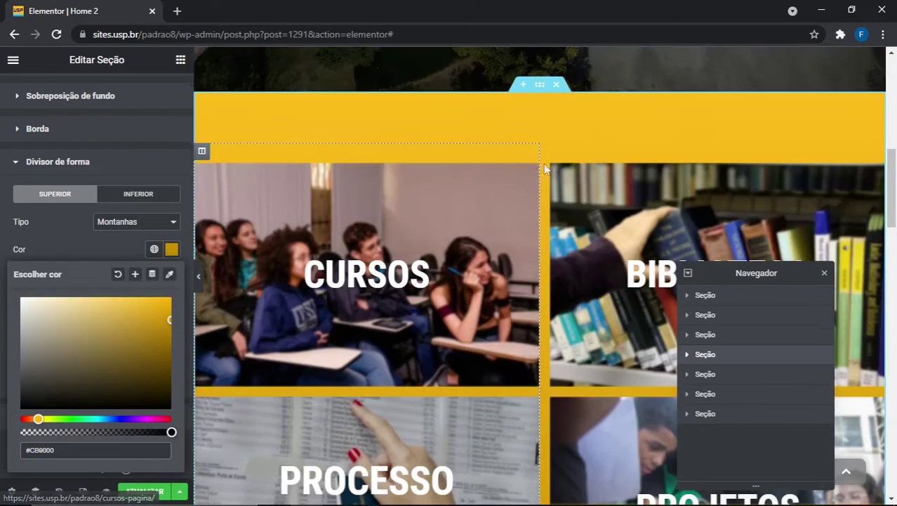
left_click(538, 95)
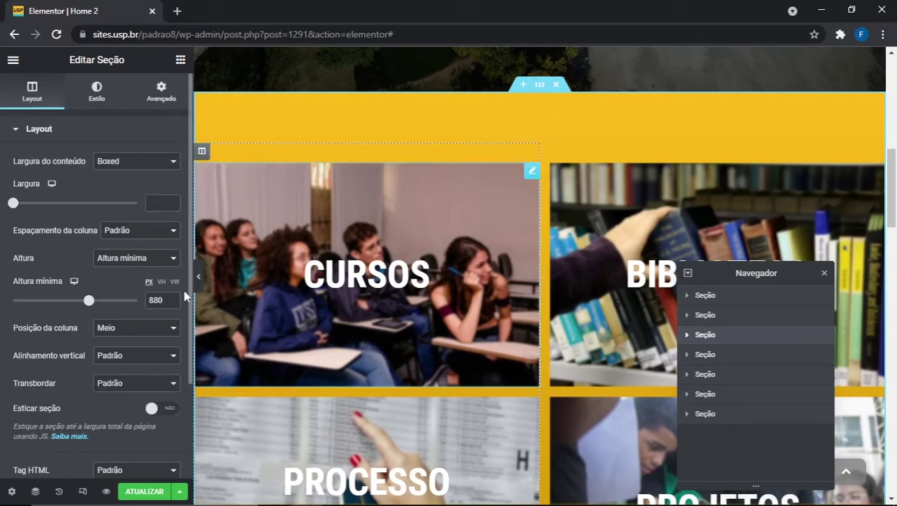
left_click(98, 94)
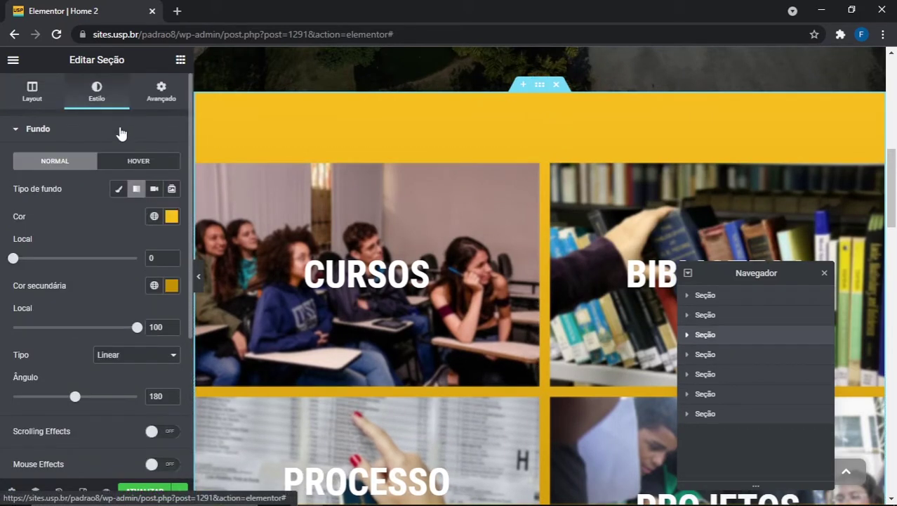
left_click(172, 217)
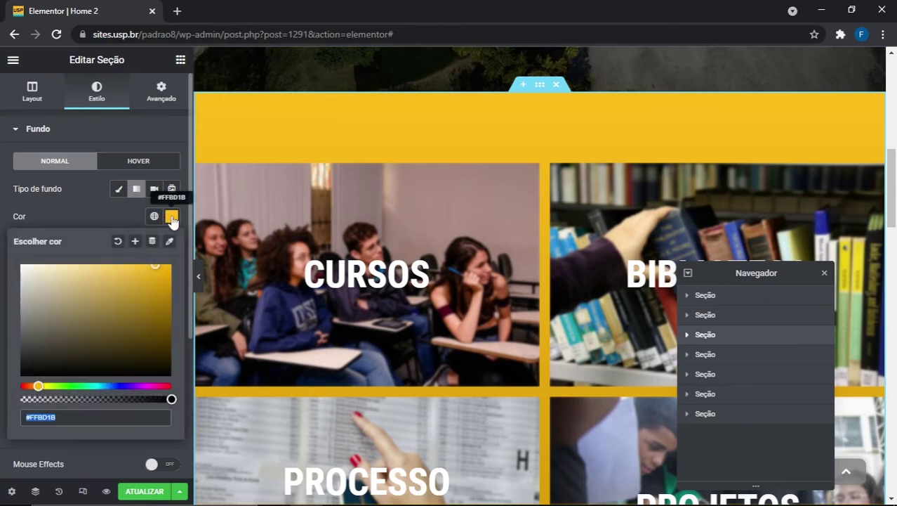
left_click(172, 217)
left_click(172, 285)
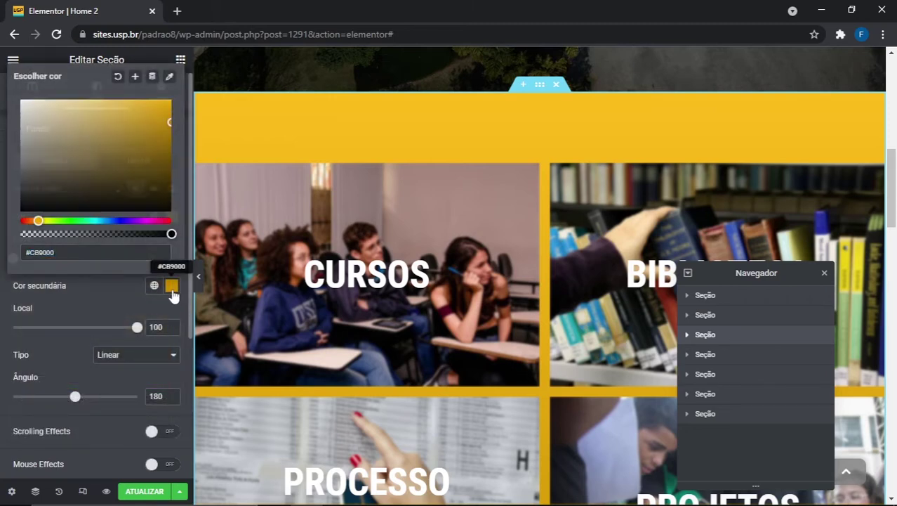
left_click(172, 285)
scroll(421, 154, "down", 3)
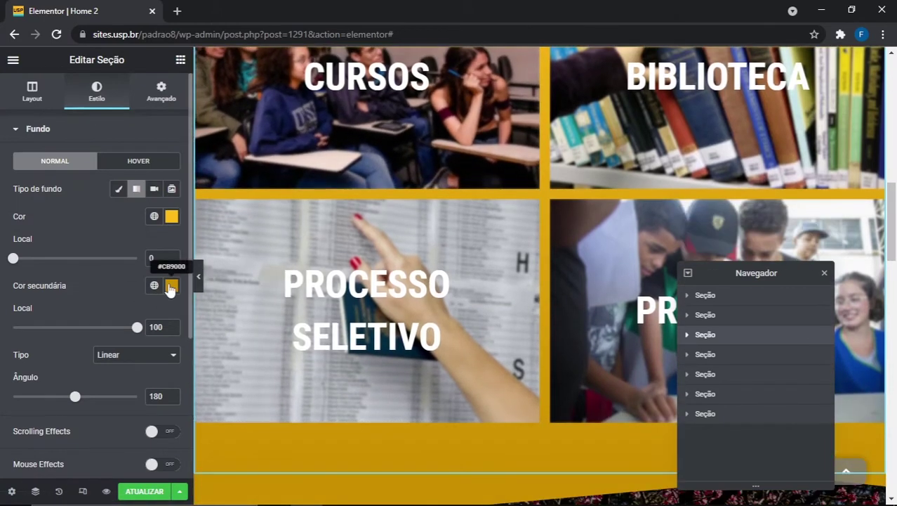
left_click(172, 285)
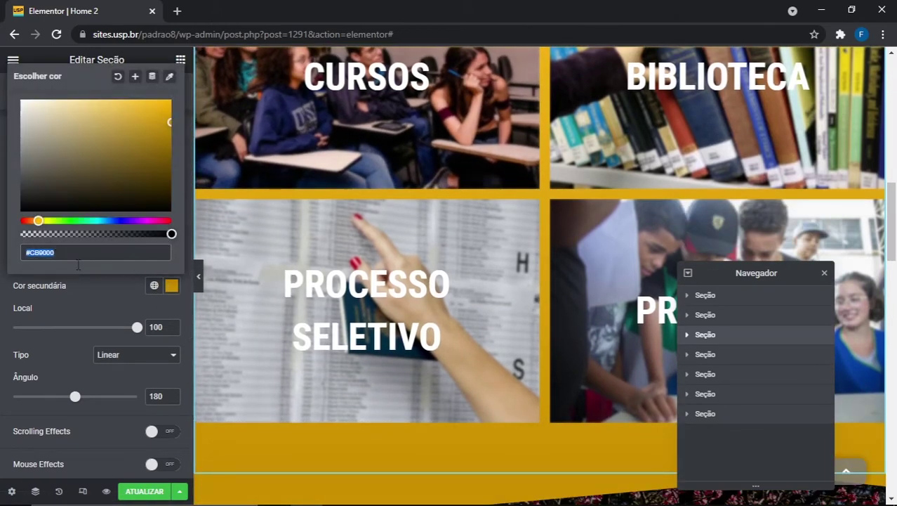
scroll(286, 324, "down", 2)
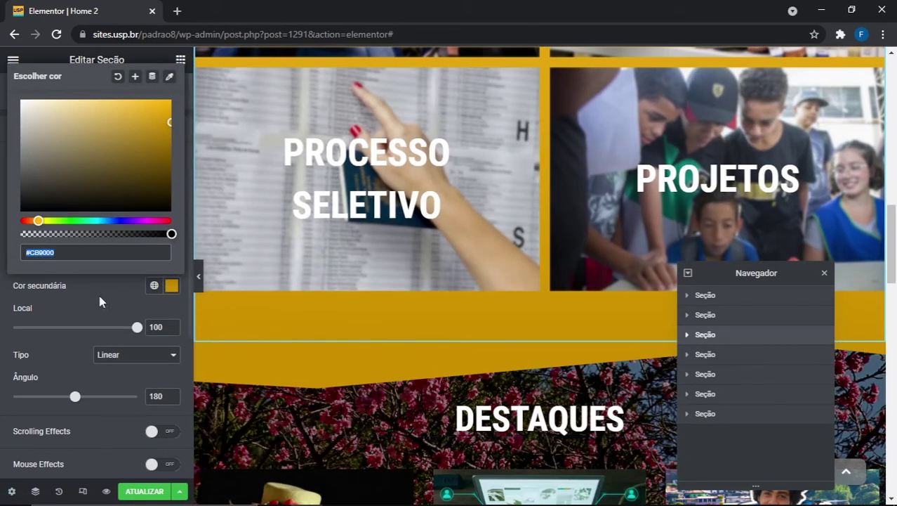
left_click(99, 301)
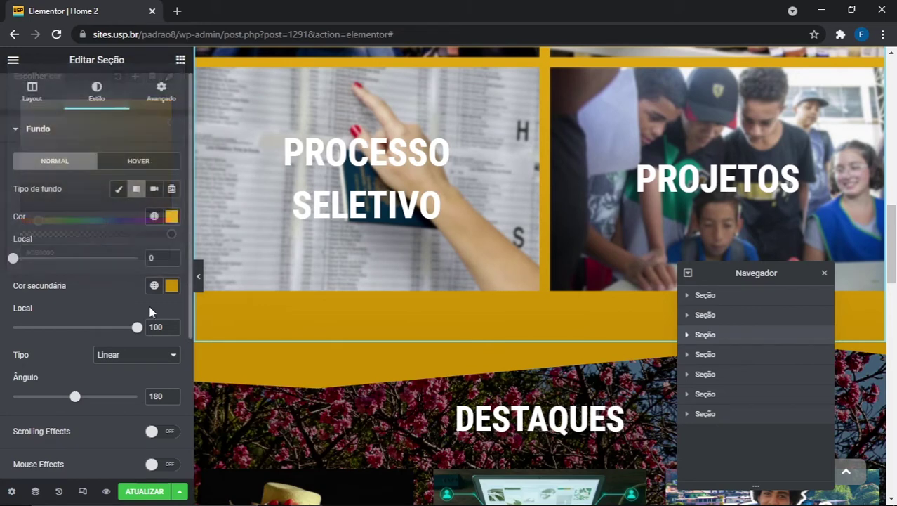
- Switch the DESTAQUES section's upper shape divider to Pirâmides and back to Montanhas so the mountain shape is reapplied
left_click(541, 341)
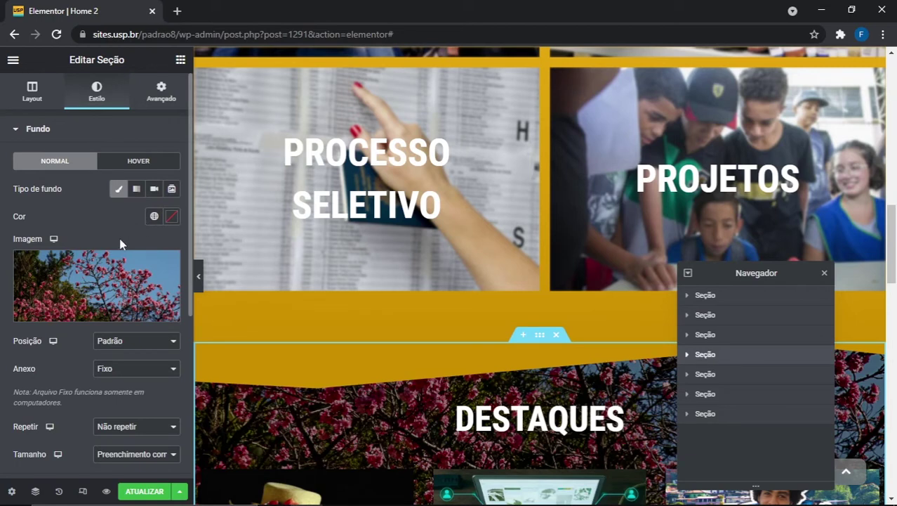
scroll(88, 104, "down", 1)
scroll(90, 115, "up", 1)
left_click(89, 125)
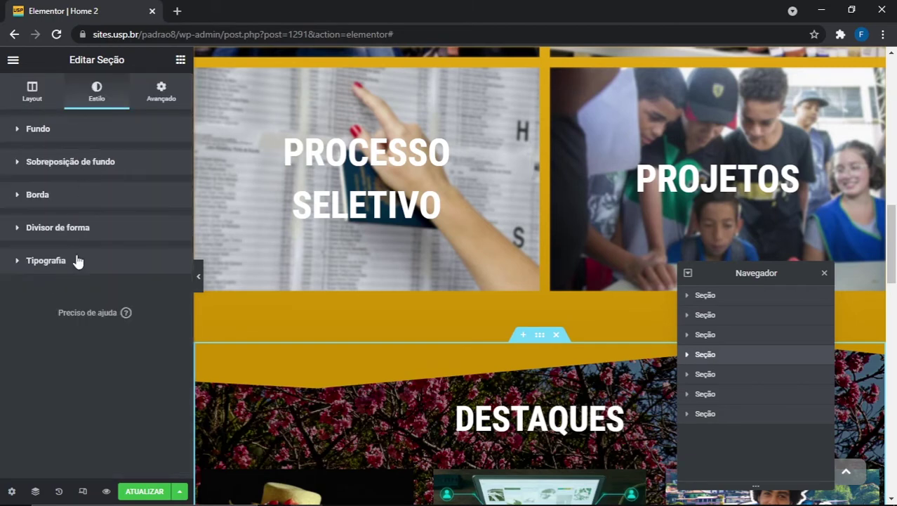
left_click(90, 228)
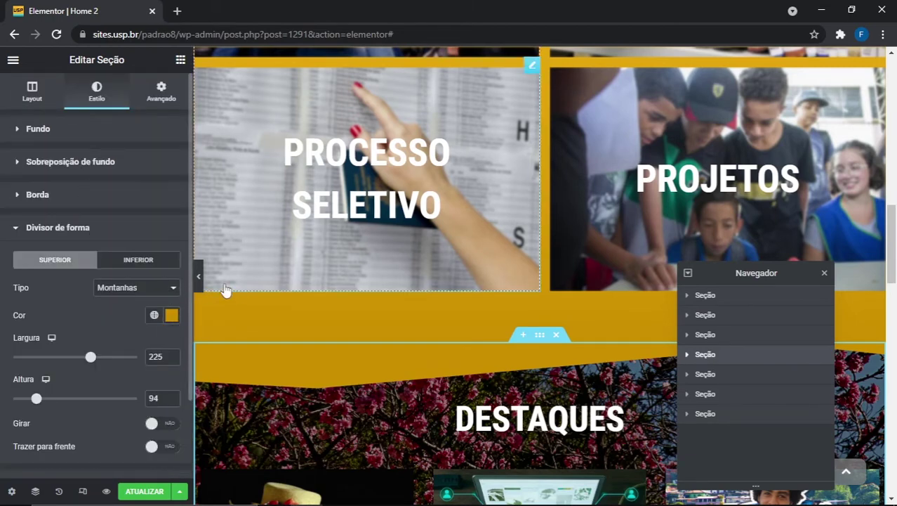
scroll(489, 267, "down", 2)
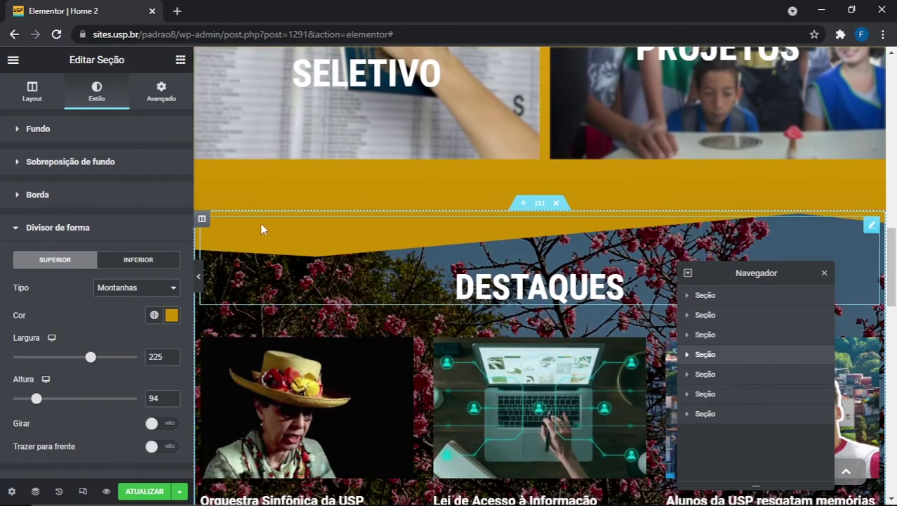
left_click(115, 289)
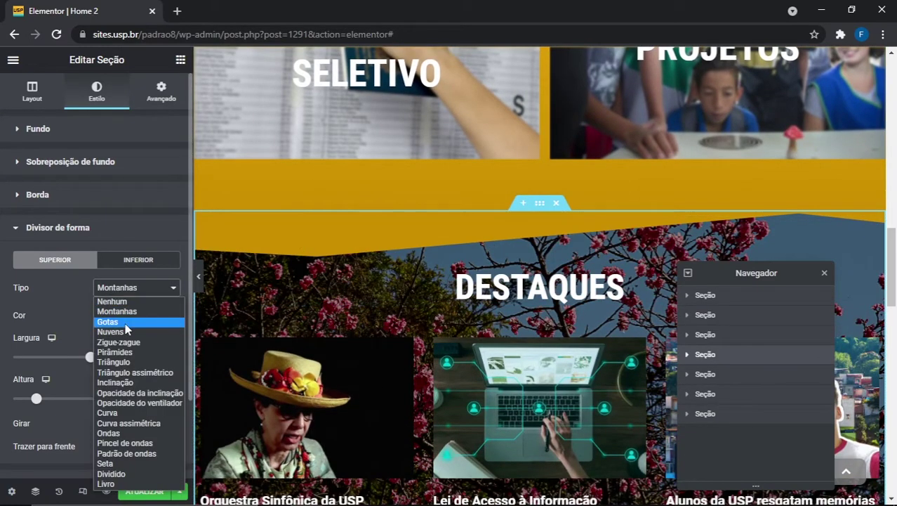
left_click(133, 312)
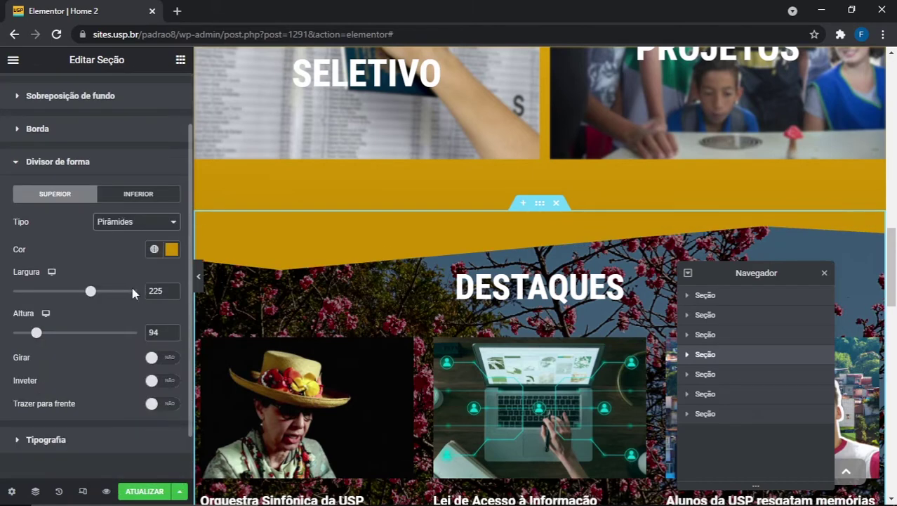
left_click(137, 221)
left_click(135, 242)
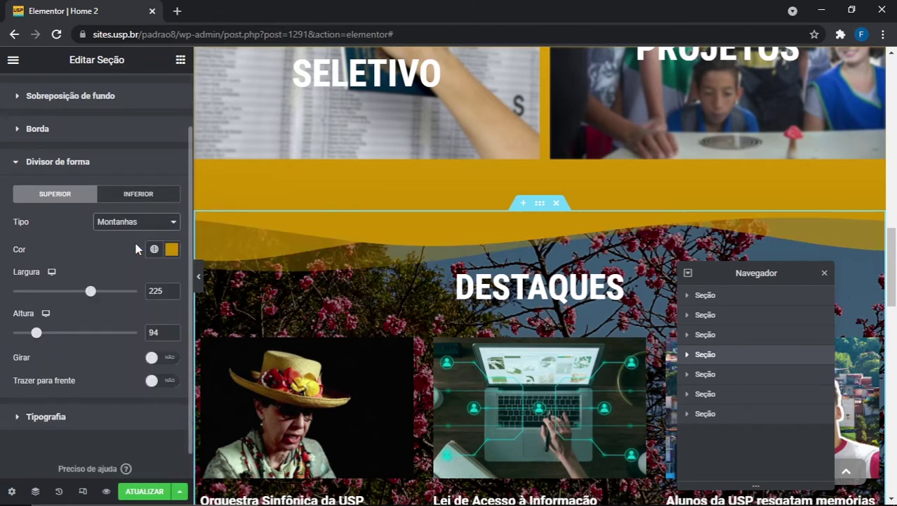
left_click(164, 171)
- Examine the DESTAQUES section's background while scrolling, and open its background image settings
scroll(435, 204, "down", 2)
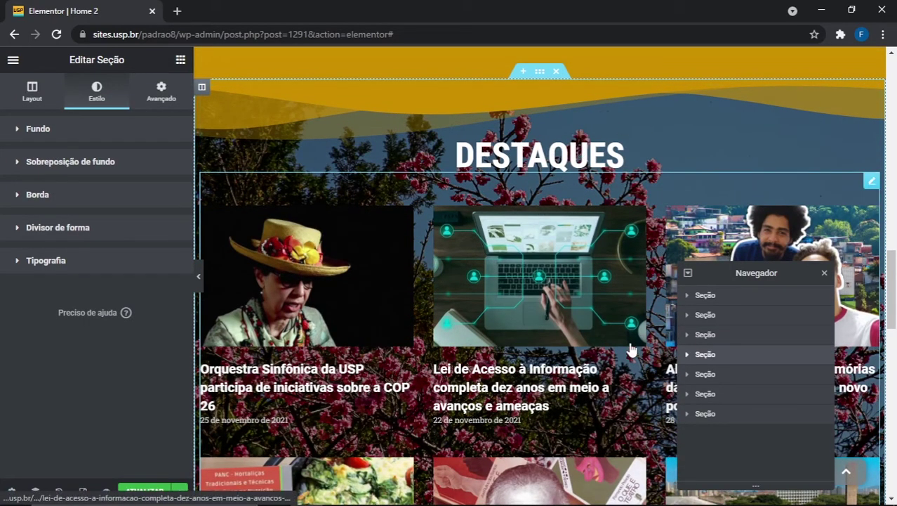
scroll(513, 385, "down", 5)
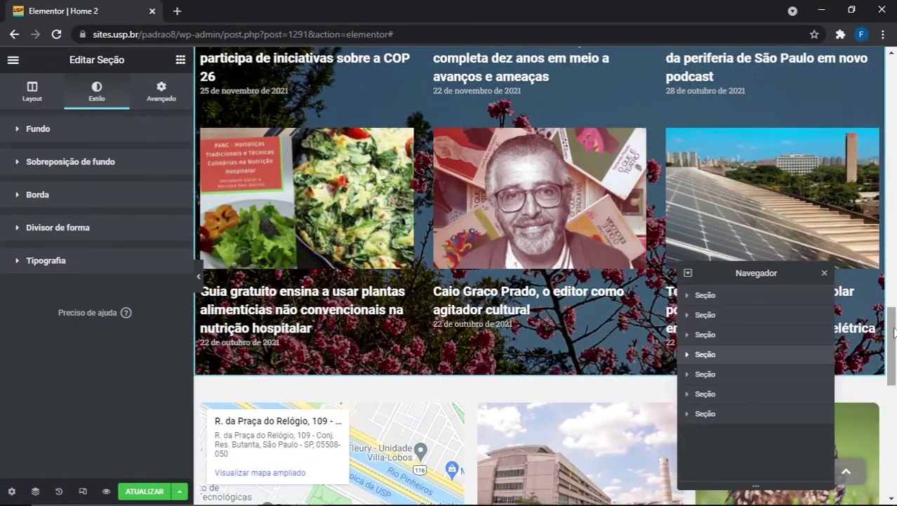
left_click_drag(893, 334, 890, 272)
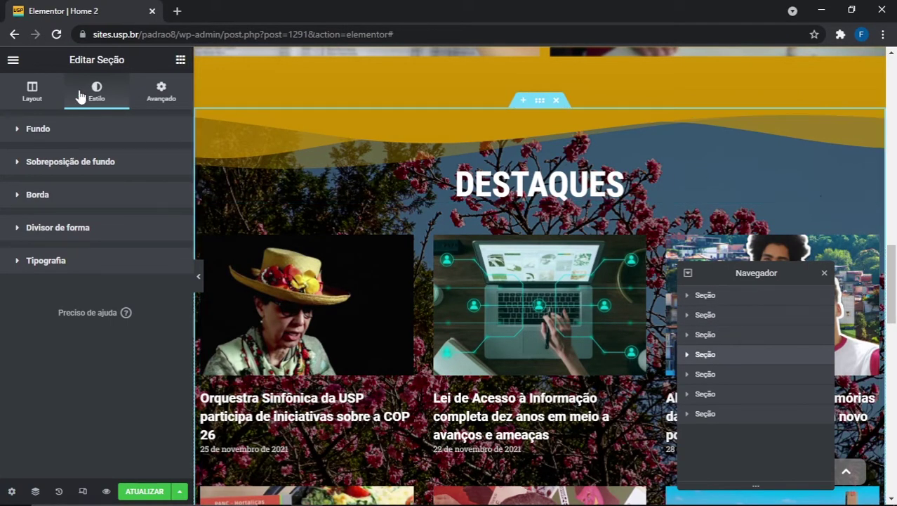
left_click(44, 136)
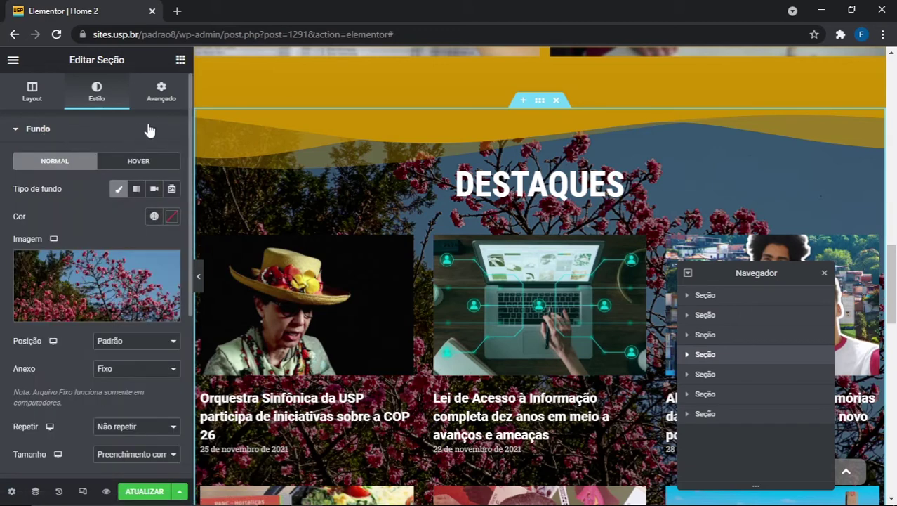
scroll(29, 211, "down", 2)
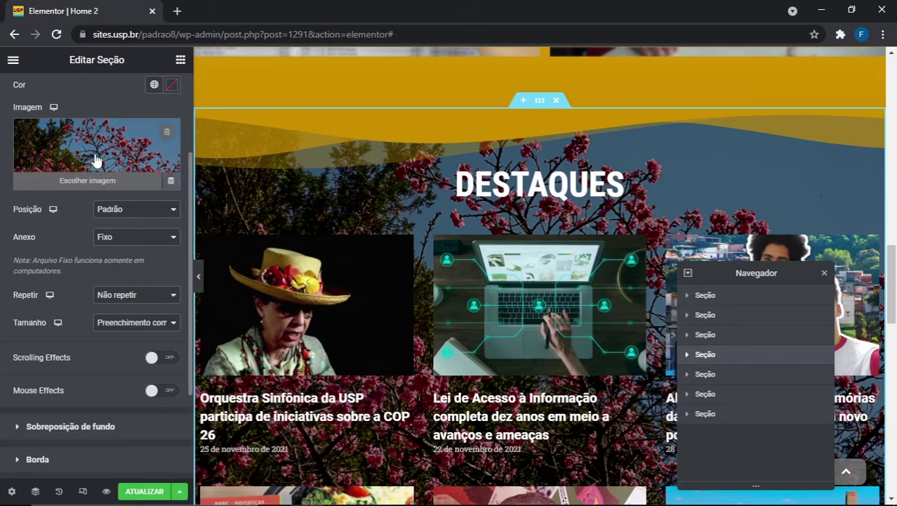
scroll(70, 197, "up", 1)
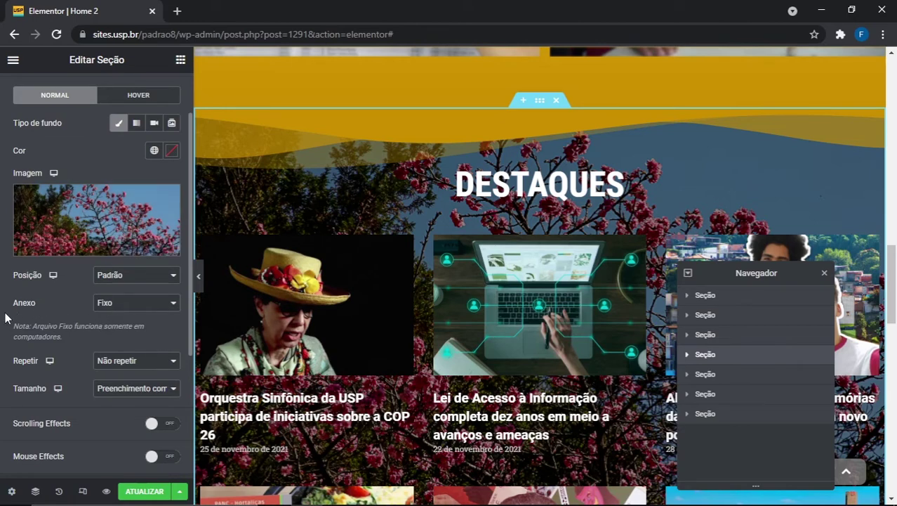
- Try the Padrão attachment on the DESTAQUES background image, check it while scrolling, and restore the attachment to Fixo
left_click(124, 307)
left_click(122, 316)
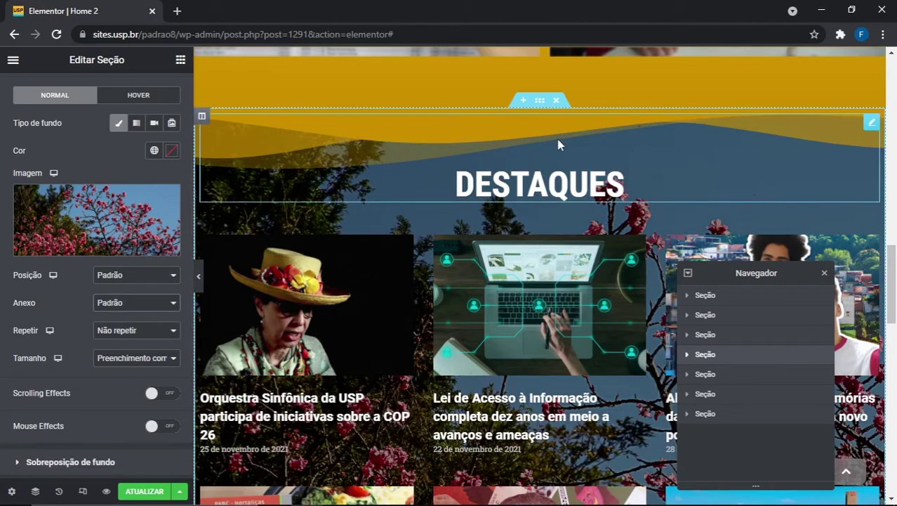
scroll(555, 155, "up", 3)
scroll(547, 169, "down", 6)
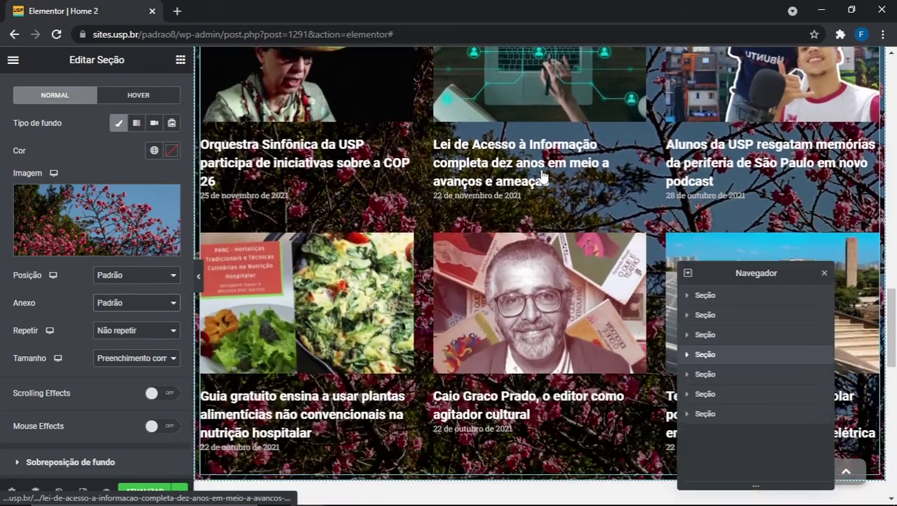
scroll(542, 175, "down", 2)
scroll(542, 176, "up", 4)
left_click(116, 307)
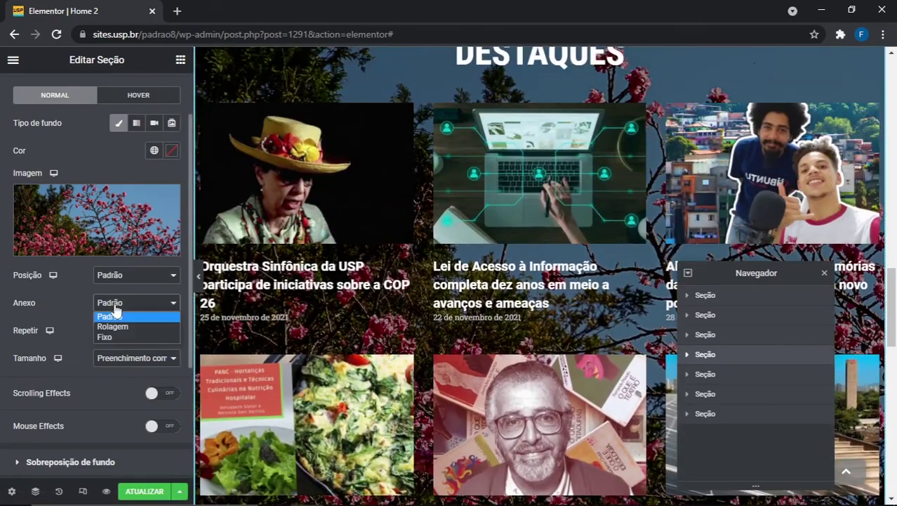
left_click(124, 336)
- Examine how the fixed background image behaves while scrolling through the DESTAQUES section and its neighbours
scroll(522, 195, "up", 3)
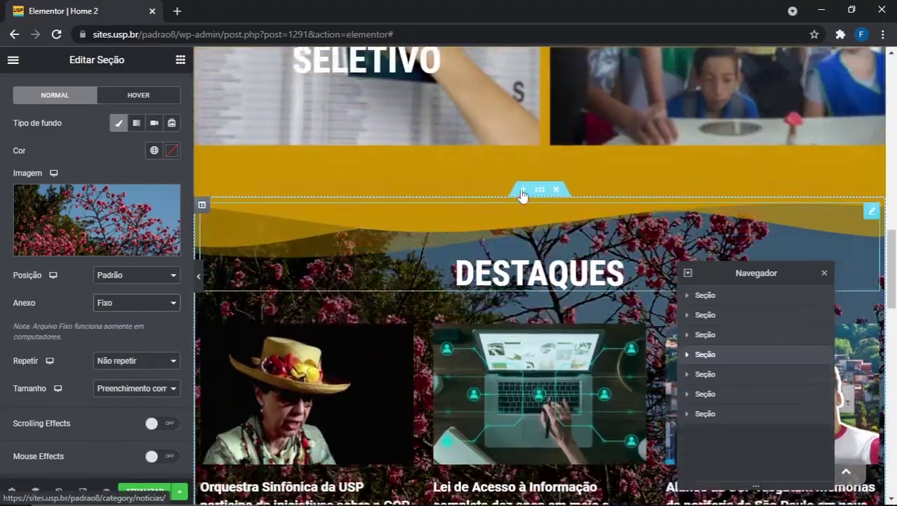
scroll(520, 195, "down", 6)
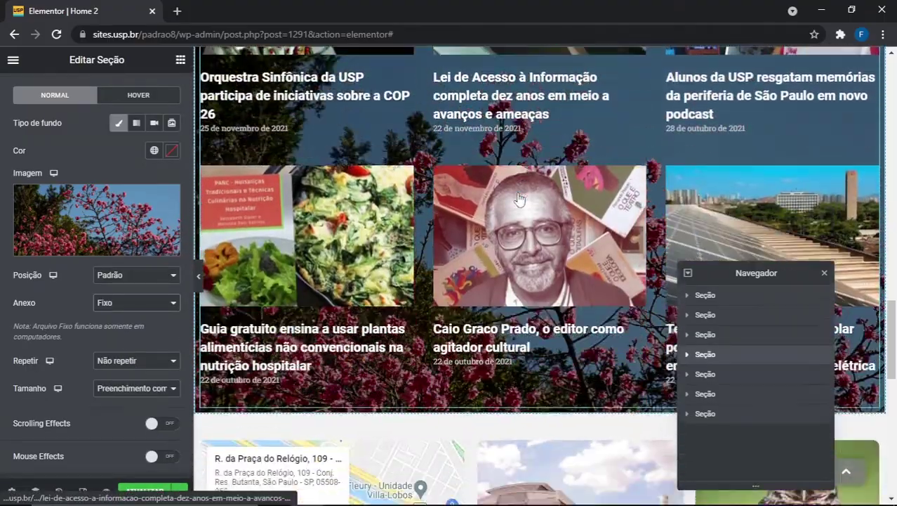
scroll(519, 198, "down", 4)
scroll(520, 204, "up", 5)
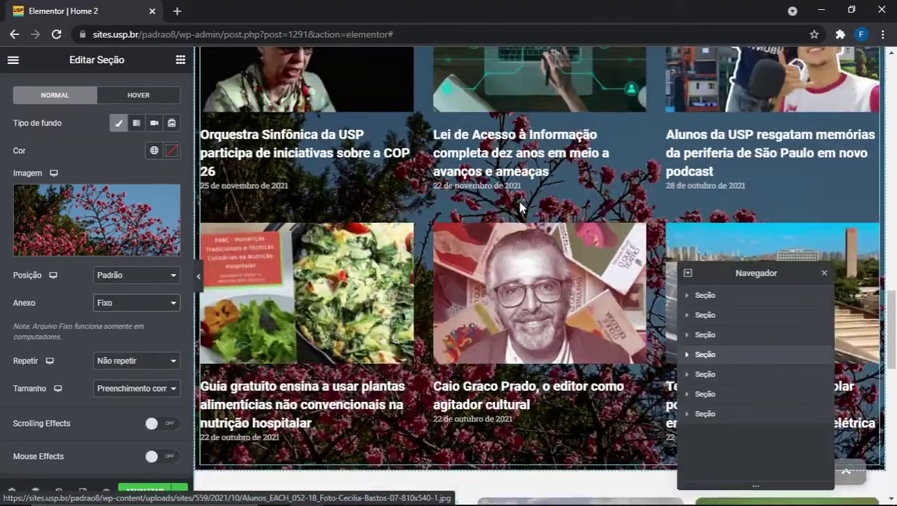
scroll(520, 207, "up", 7)
scroll(485, 239, "down", 4)
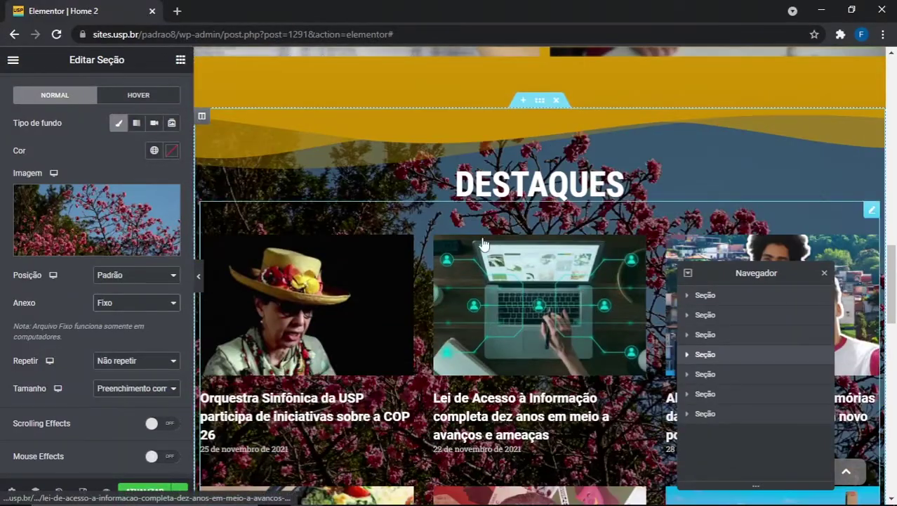
scroll(483, 243, "down", 2)
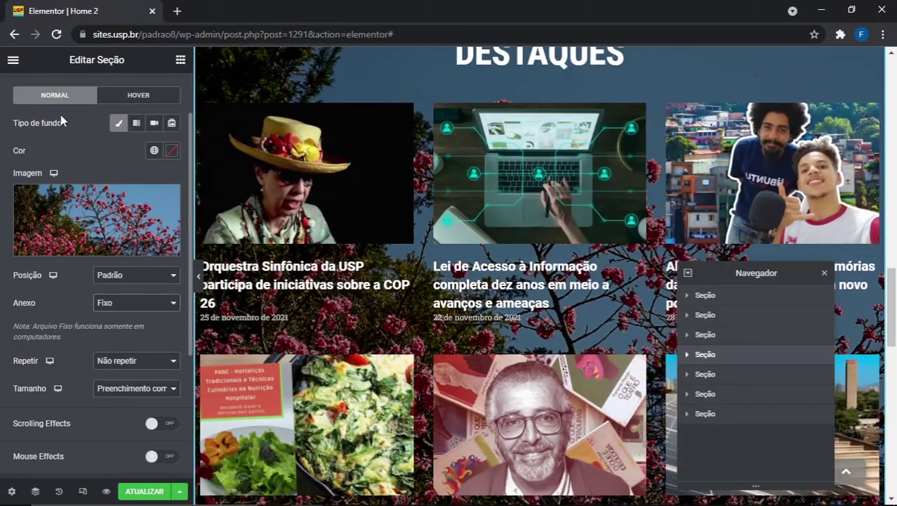
- Examine the DESTAQUES section's background overlay settings and open the overlay's colour picker
scroll(106, 204, "up", 1)
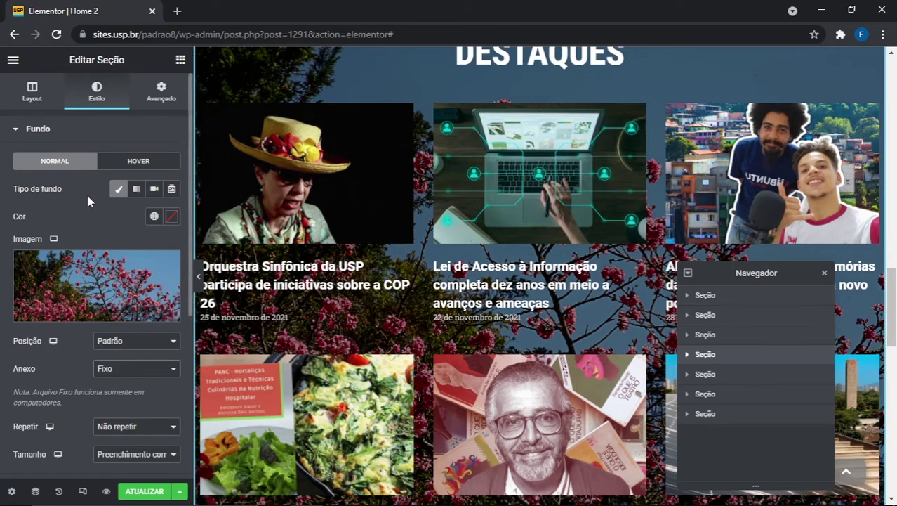
left_click(74, 136)
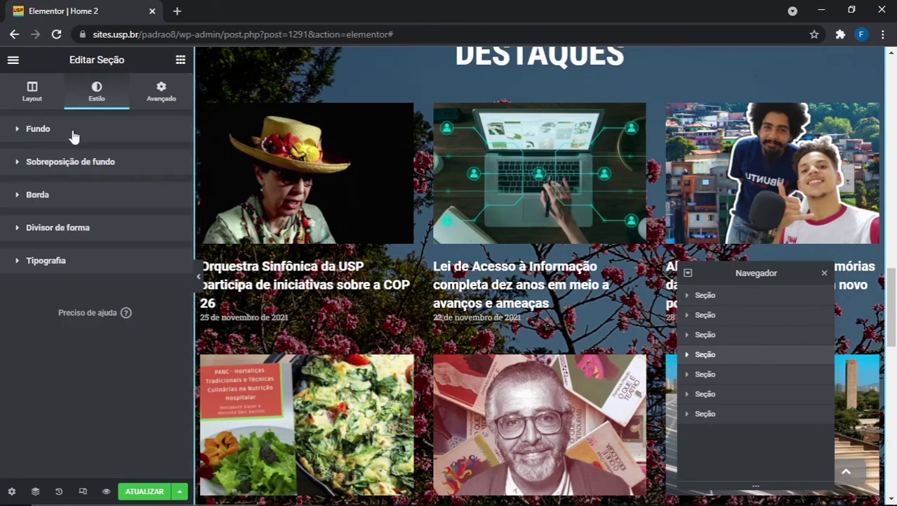
left_click(90, 166)
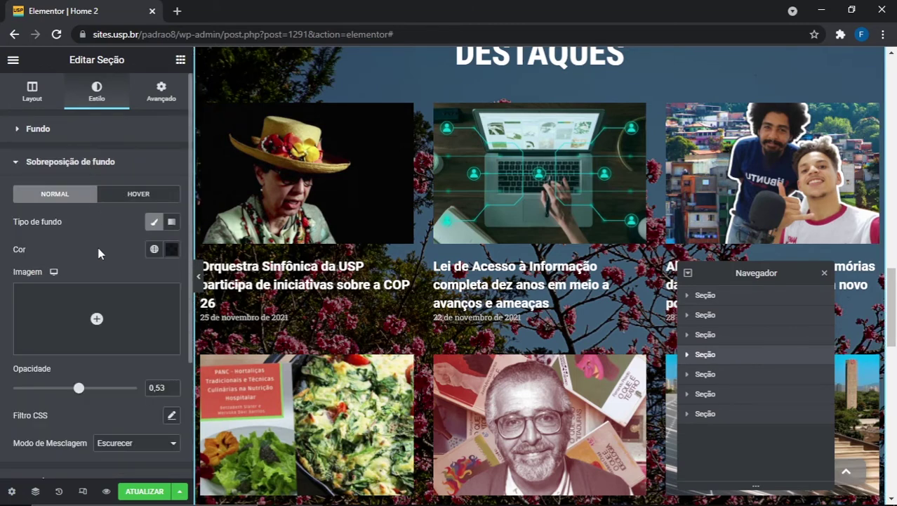
scroll(96, 253, "down", 1)
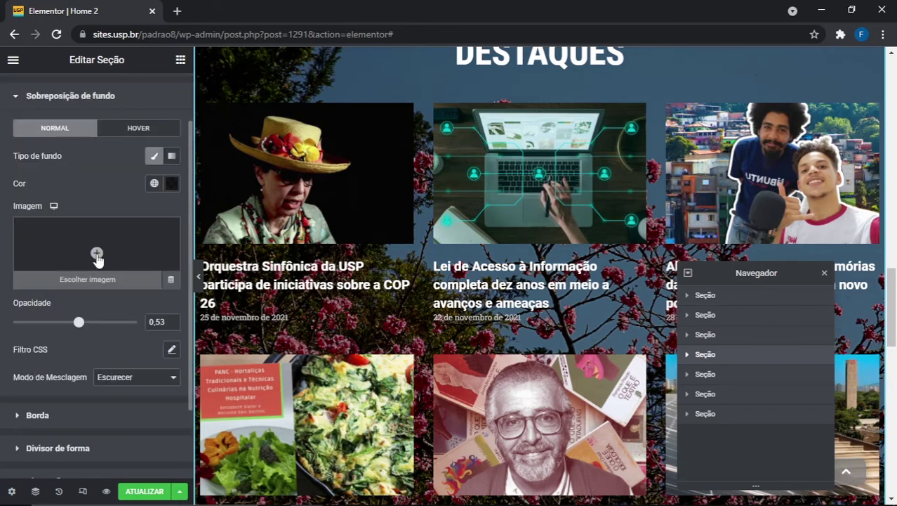
left_click(172, 183)
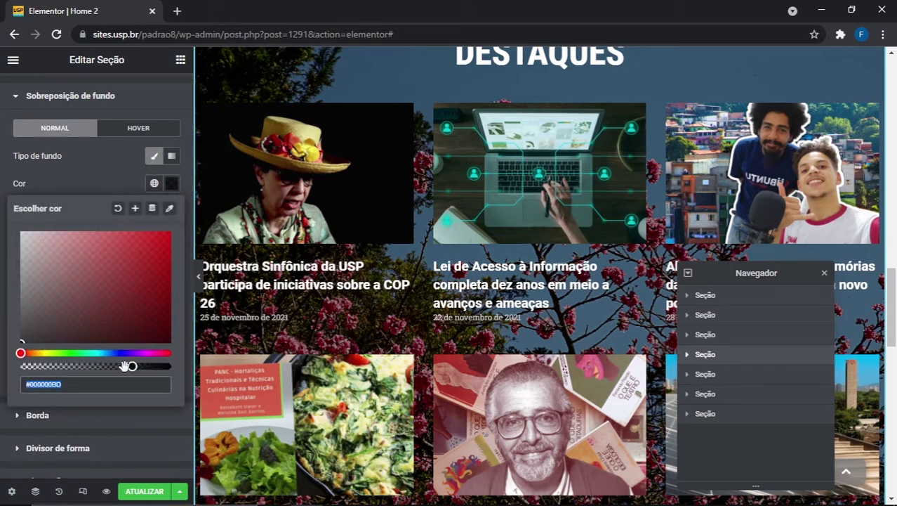
- Adjust the DESTAQUES overlay colour's transparency slightly, and try overlay opacities of 0 and 1 before restoring 0,53
mouse_move(131, 367)
left_mouse_down()
mouse_move(170, 366)
mouse_move(2, 385)
mouse_move(74, 365)
mouse_move(128, 364)
left_mouse_up()
left_click(104, 167)
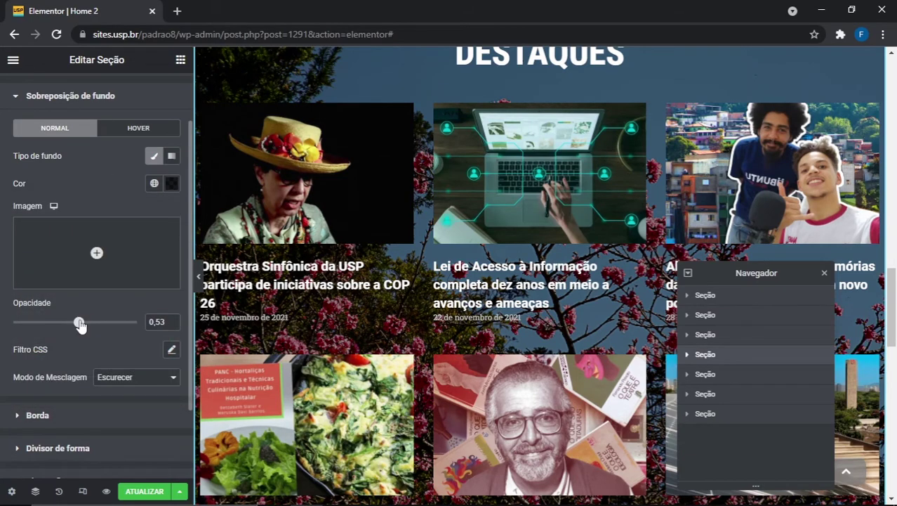
mouse_move(80, 324)
left_mouse_down()
mouse_move(170, 321)
mouse_move(74, 323)
left_mouse_up()
left_click_drag(2, 342, 97, 314)
key("ctrl+z")
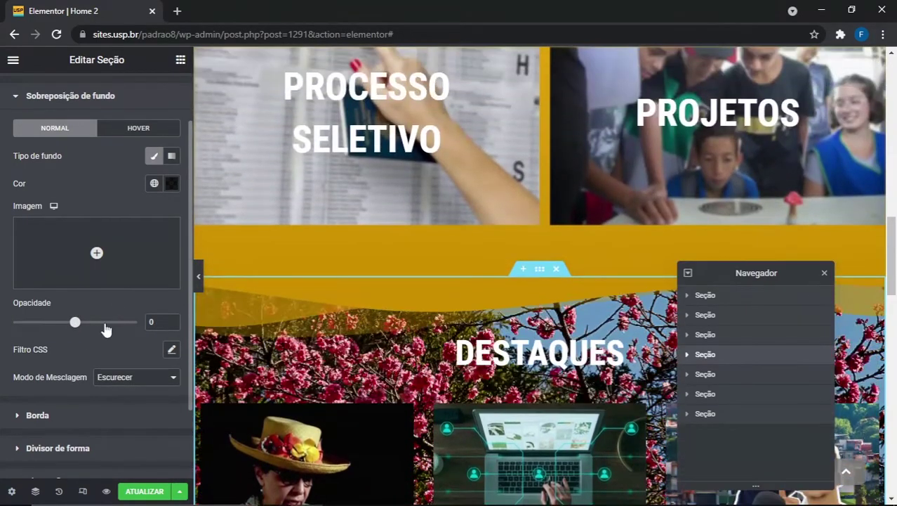
left_click(110, 323)
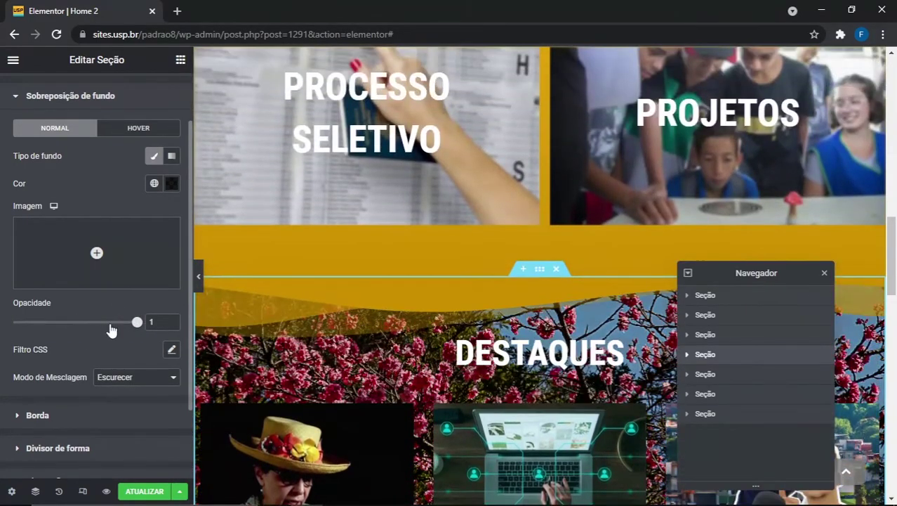
scroll(121, 287, "down", 2)
left_click(79, 227)
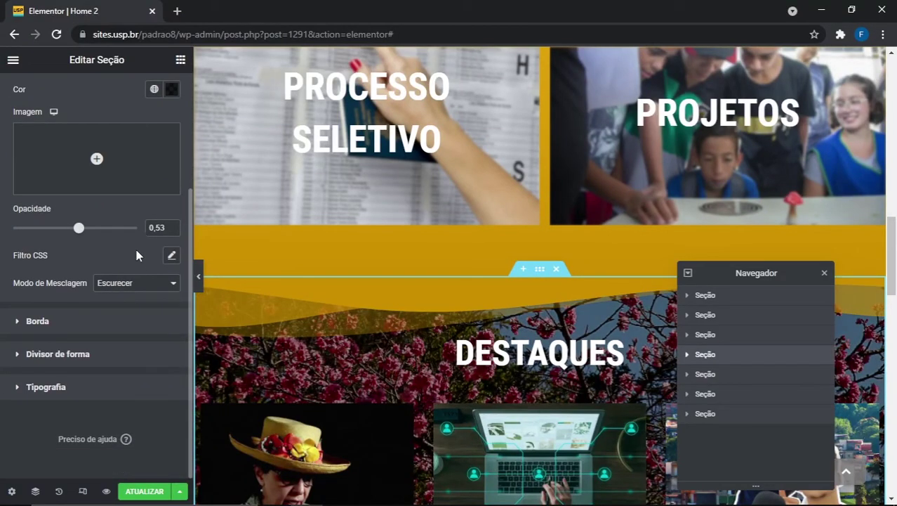
- Open the settings of the Google Maps widget below the DESTAQUES section and search the widget library for "map"
left_click(540, 268)
scroll(581, 204, "down", 10)
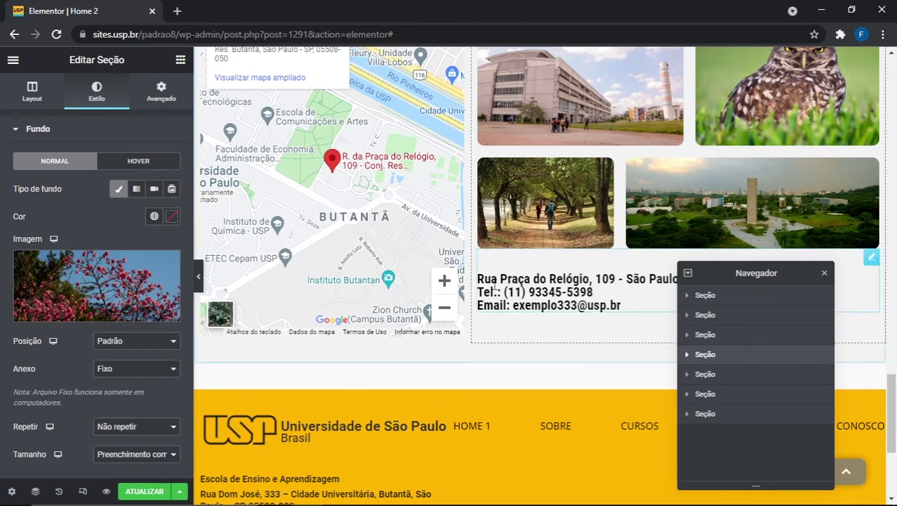
scroll(488, 250, "up", 2)
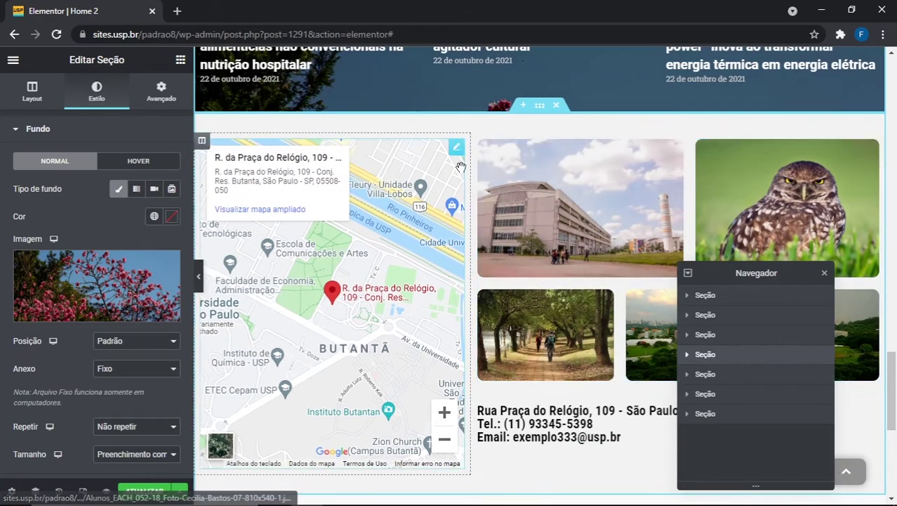
left_click(457, 148)
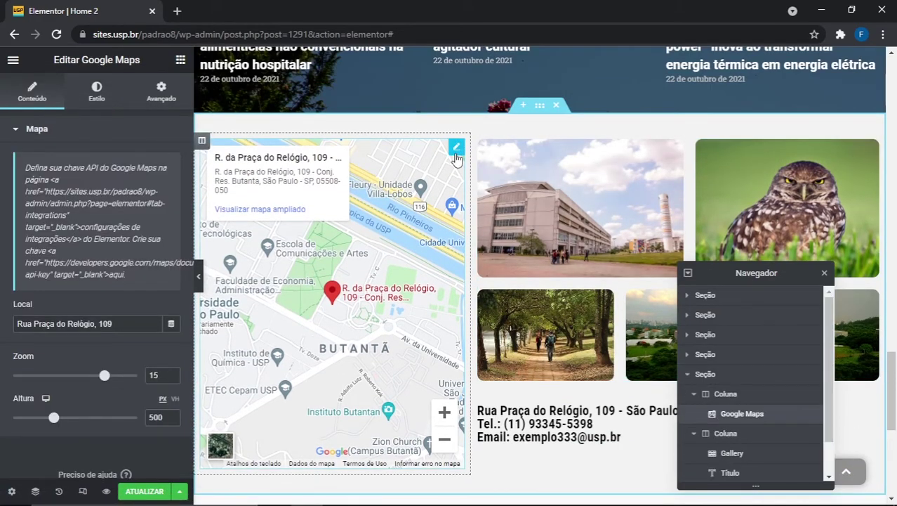
left_click(180, 60)
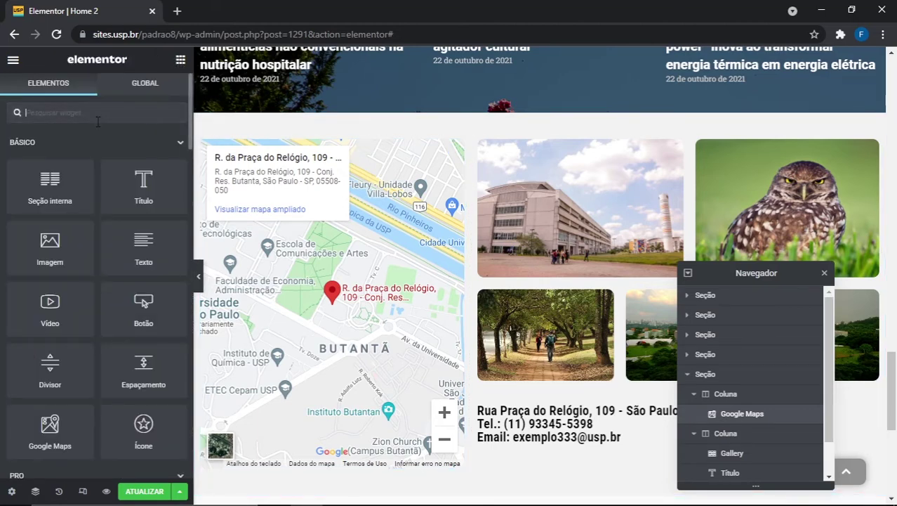
type("map")
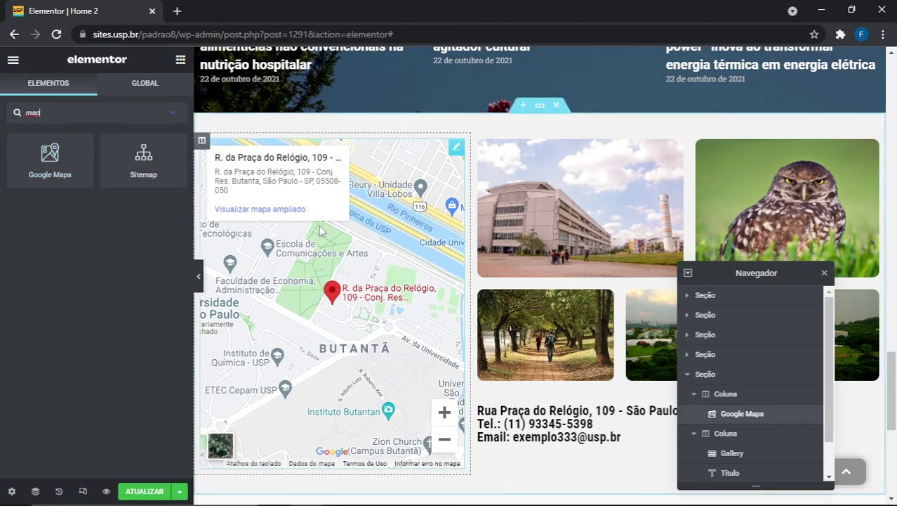
- Reopen the Google Maps widget's content settings and select its location text for inspection
left_click(457, 147)
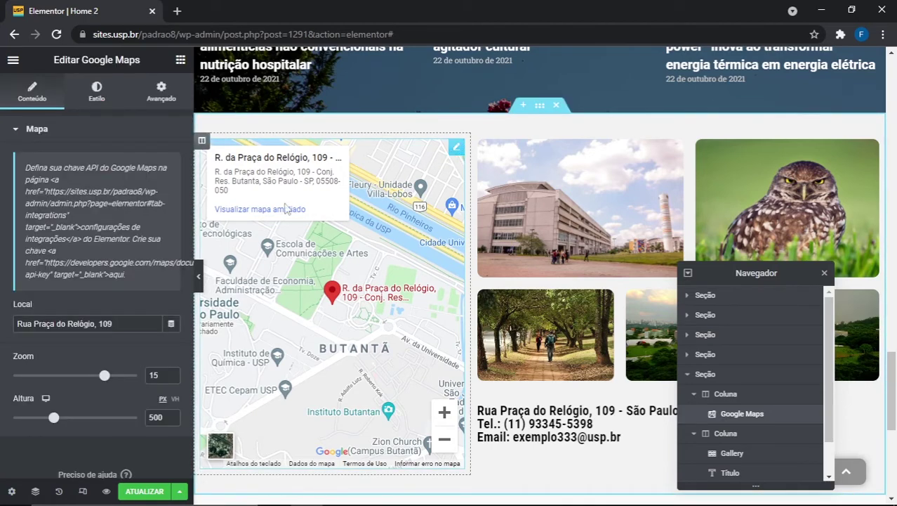
left_click(67, 130)
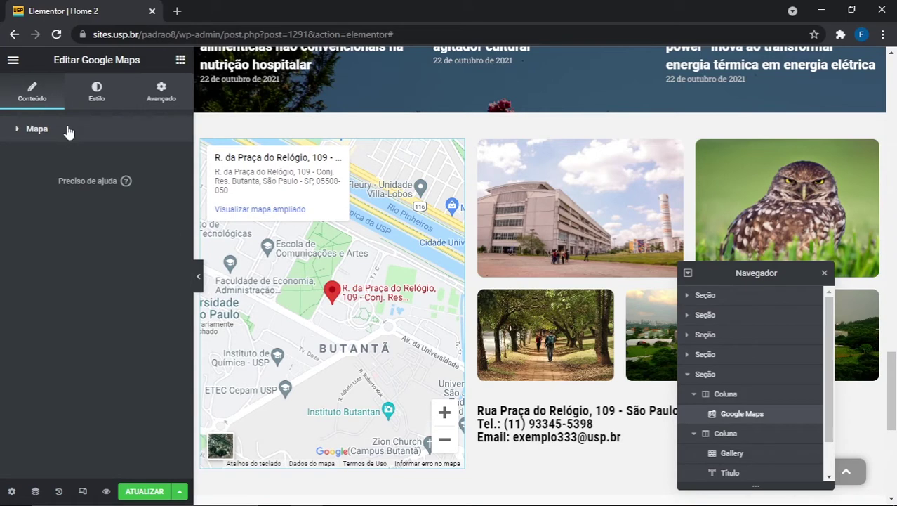
left_click(67, 130)
scroll(85, 256, "down", 1)
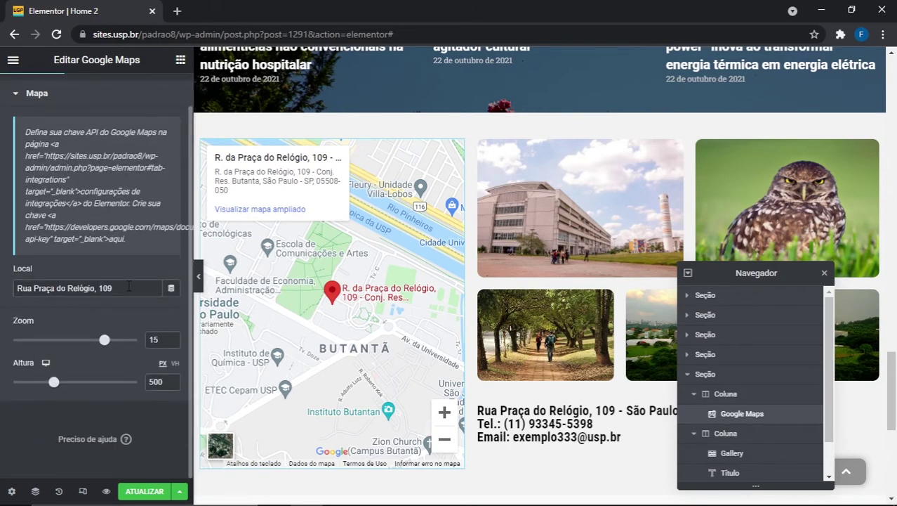
left_click_drag(128, 286, 2, 296)
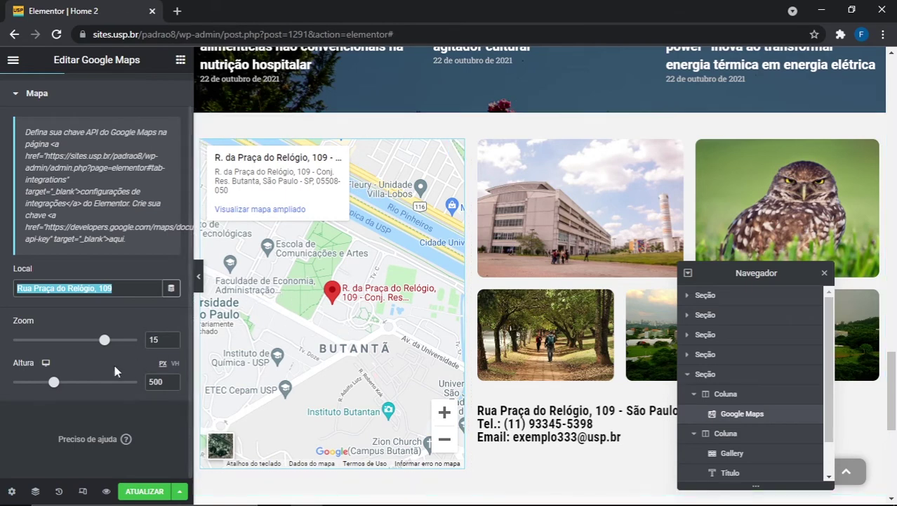
- Try a zoom of 9 and a height of 789 px on the map, undoing each change
left_click_drag(104, 340, 69, 351)
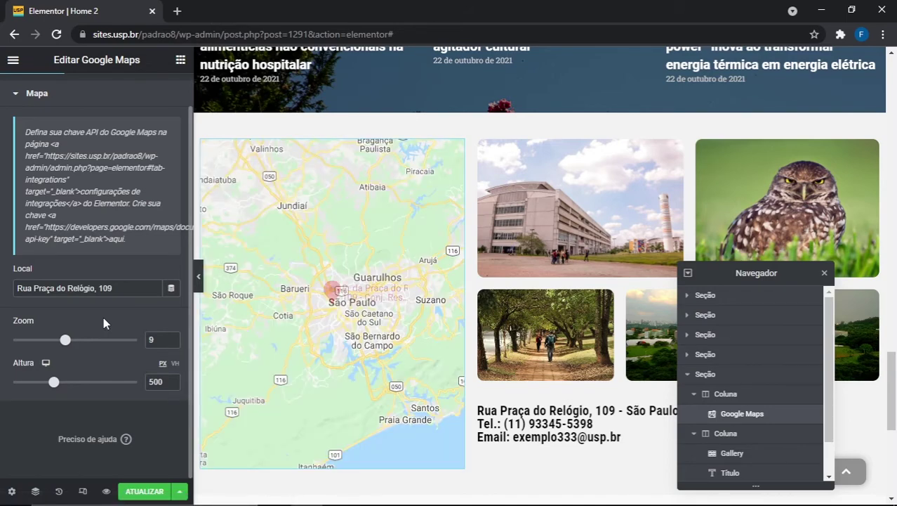
key("ctrl+z")
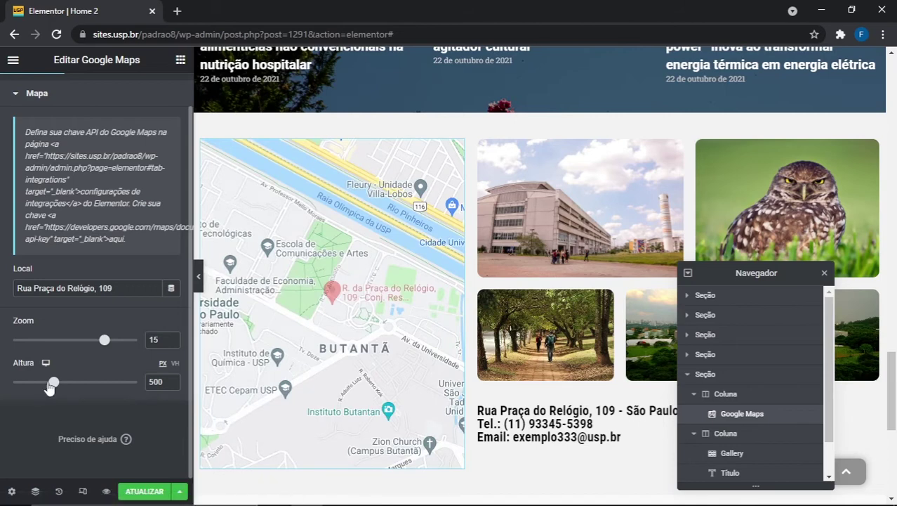
left_click_drag(53, 383, 79, 383)
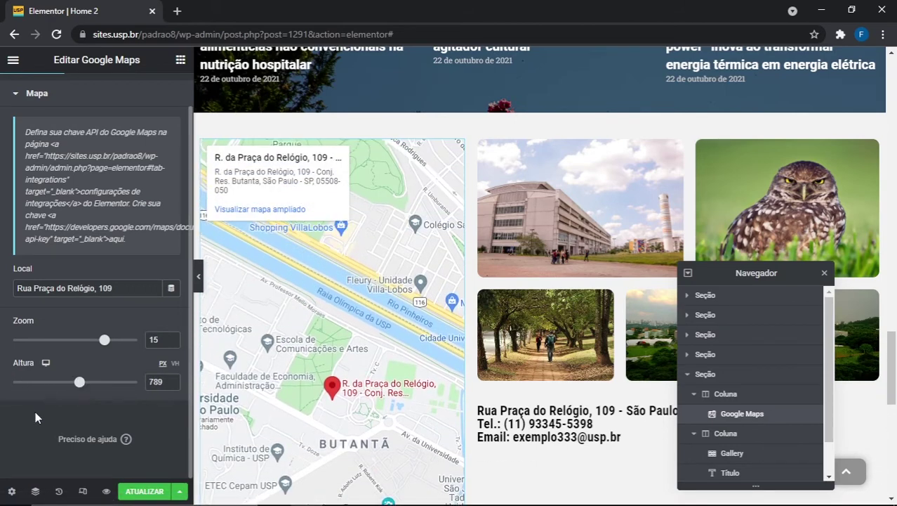
key("ctrl+z")
- Try a CSS filter blur of 4,3 on the map, check the hover filter settings, and reset the normal filter
scroll(88, 149, "up", 1)
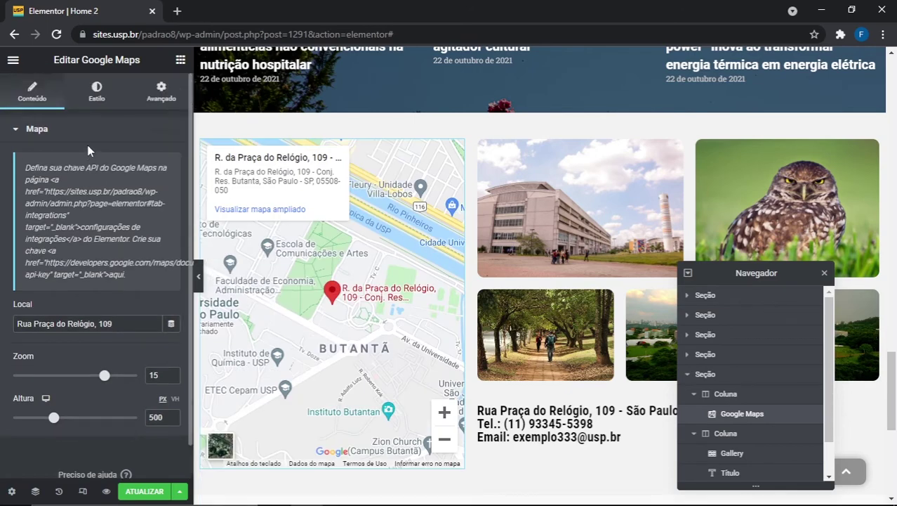
left_click(93, 98)
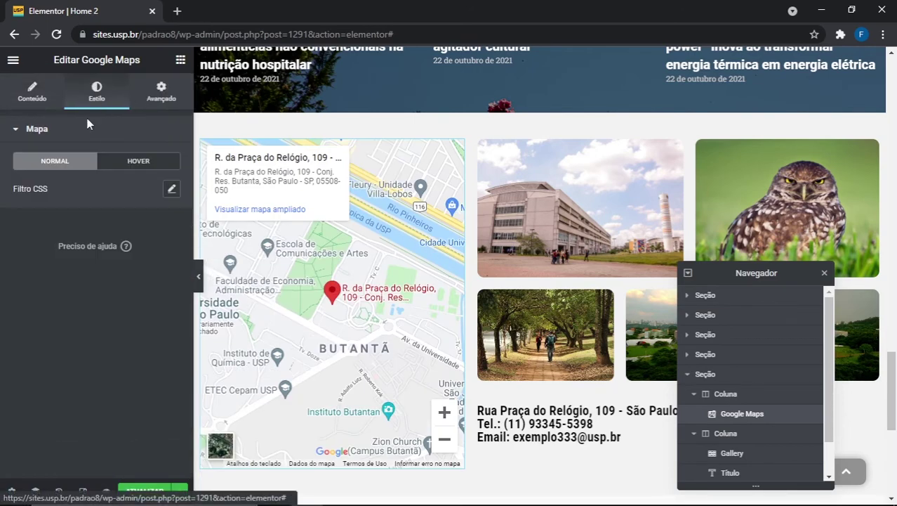
left_click(170, 190)
left_click_drag(25, 237, 72, 234)
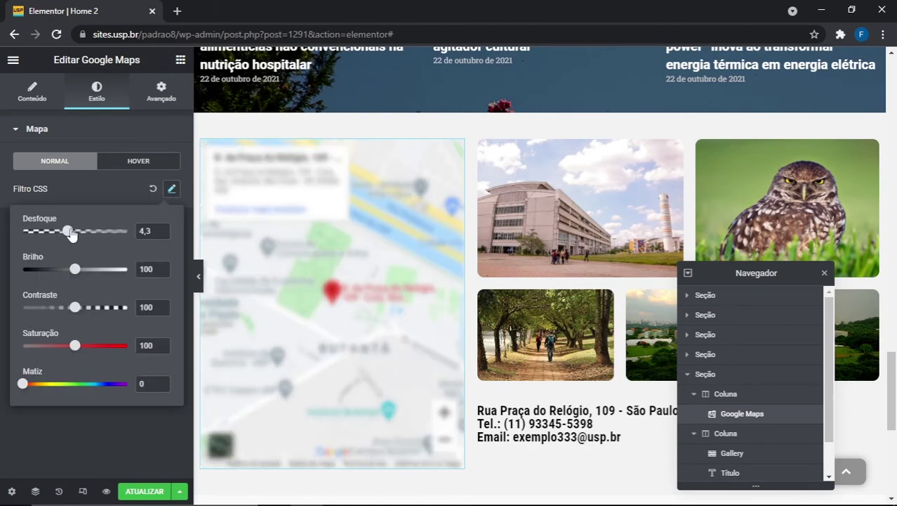
left_click(142, 165)
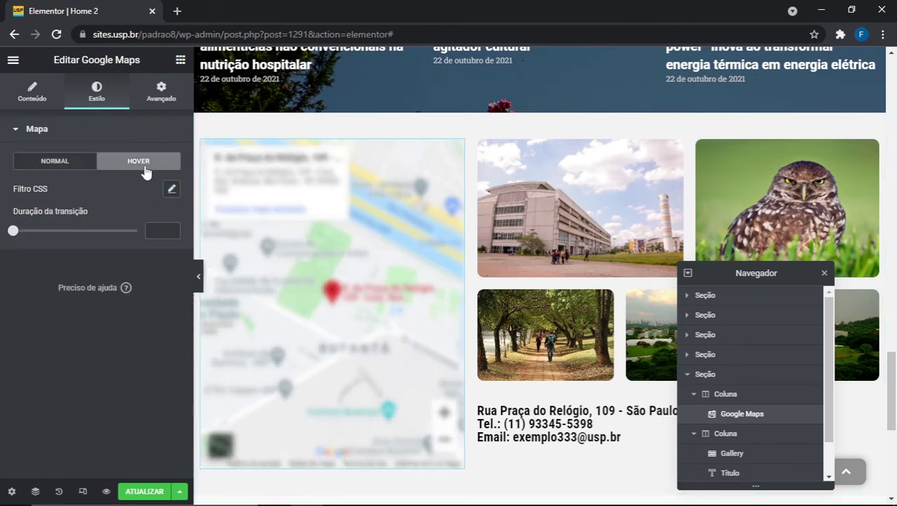
left_click(171, 189)
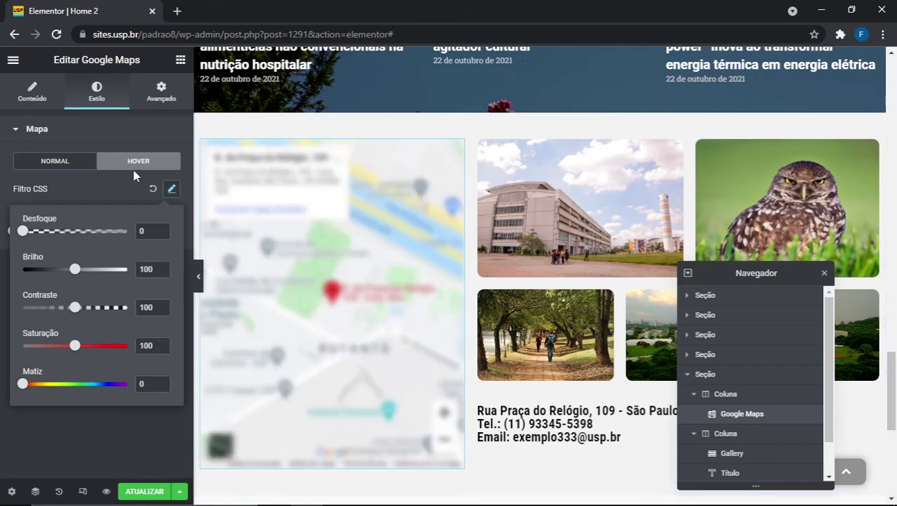
left_click(54, 166)
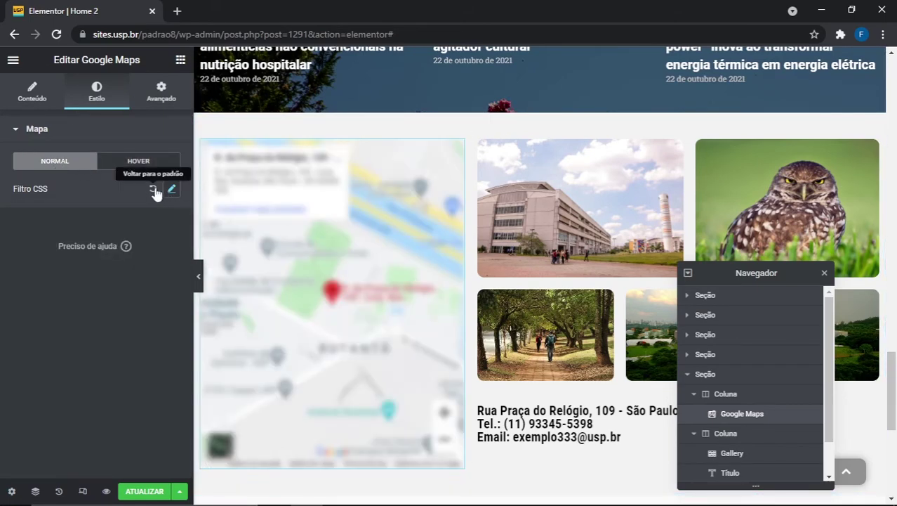
left_click(154, 188)
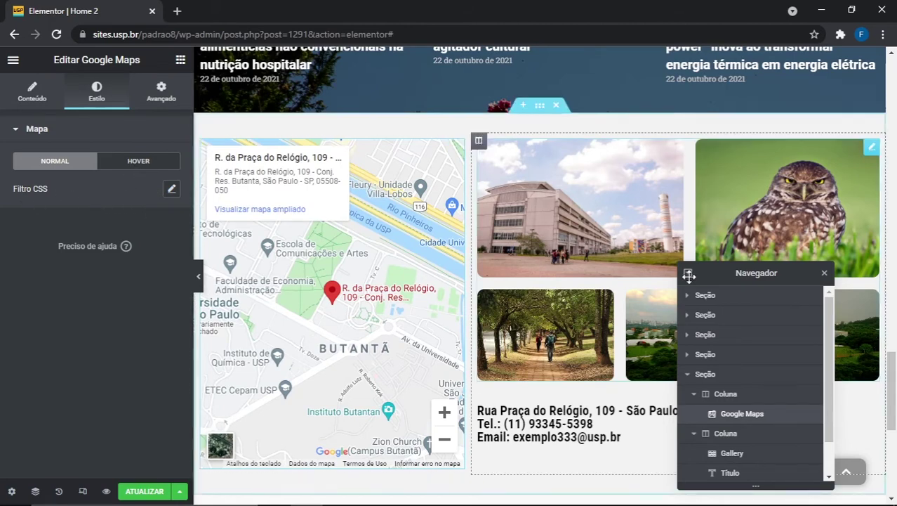
- Open the Gallery widget with the Navigator moved off its images, and view the gallery's image selection without changing it
left_click(871, 149)
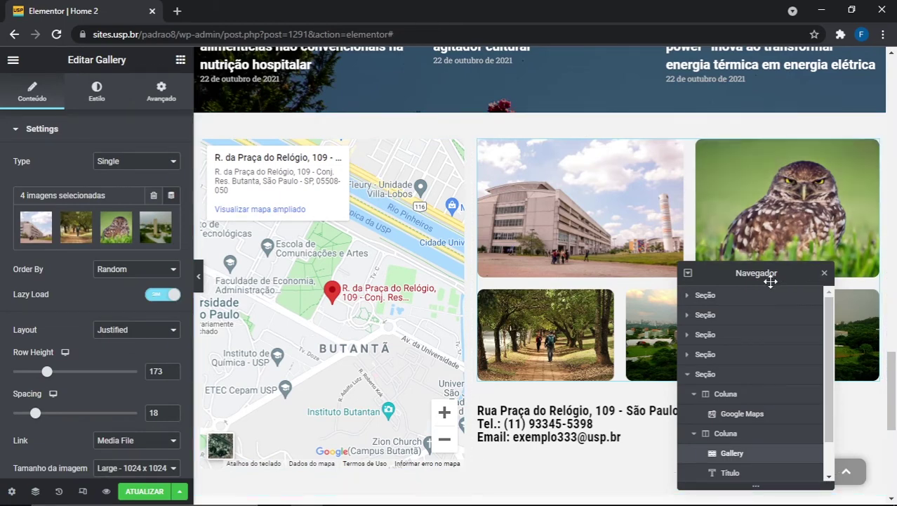
left_click_drag(736, 270, 320, 125)
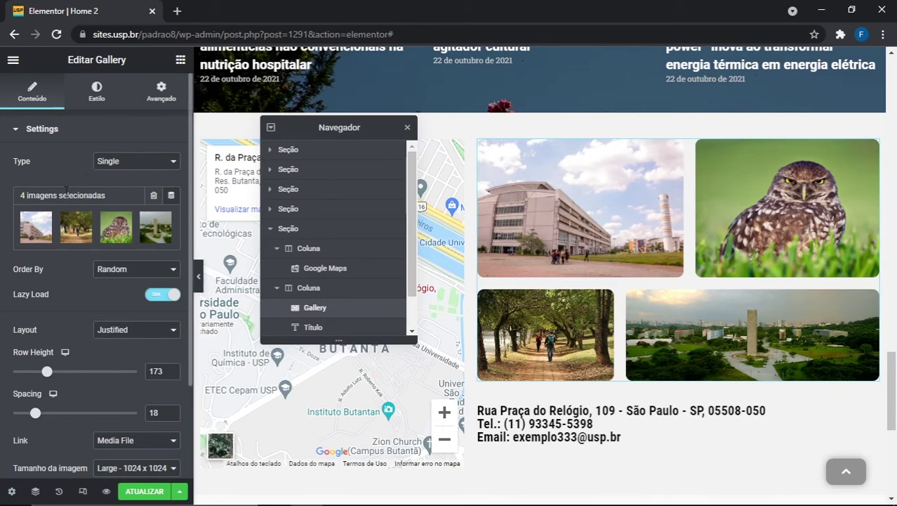
mouse_move(67, 215)
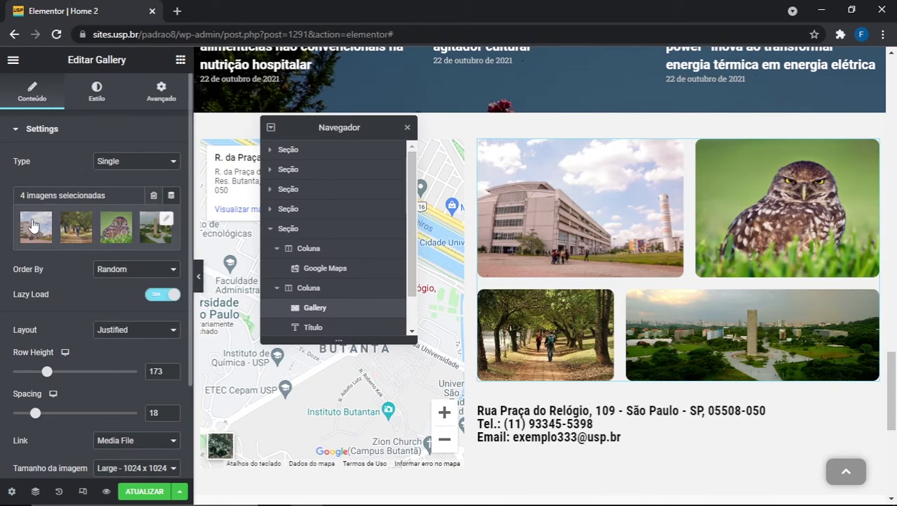
left_click(83, 233)
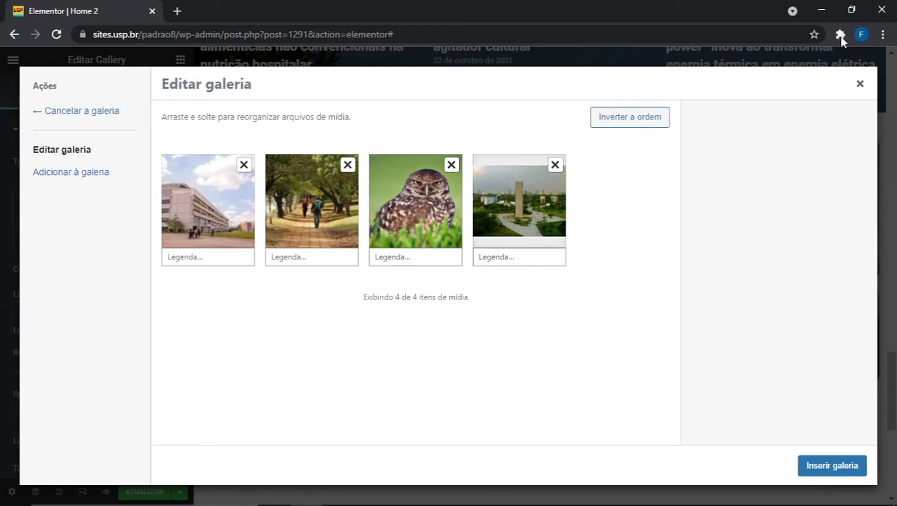
left_click(860, 84)
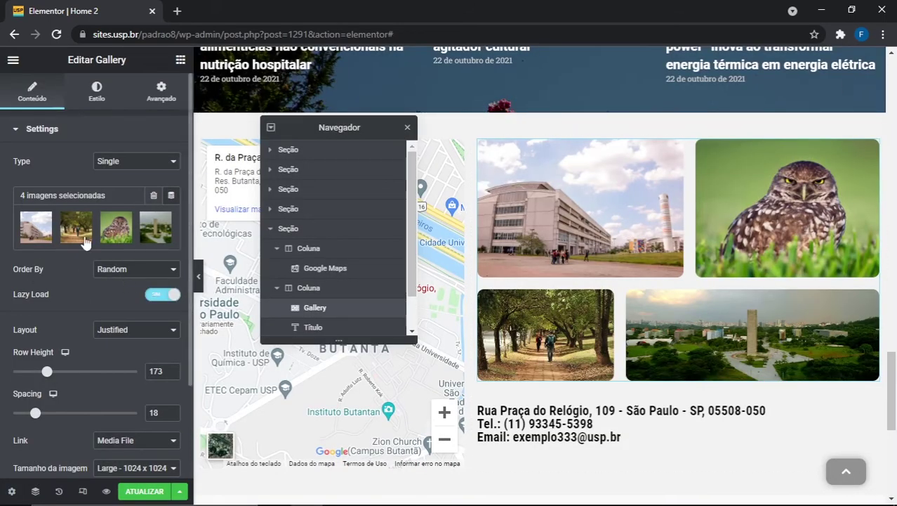
- Examine the gallery's layout and link options, keeping Justified and Media File
scroll(95, 231, "down", 2)
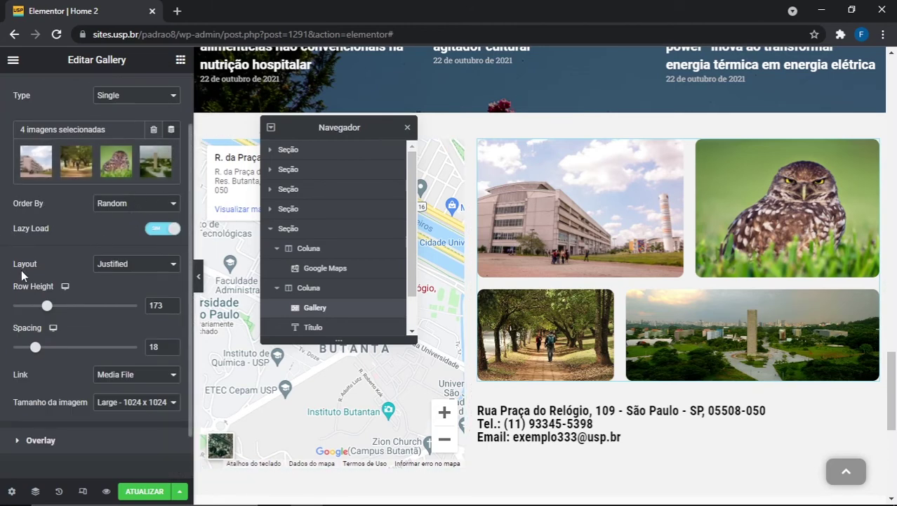
left_click(109, 267)
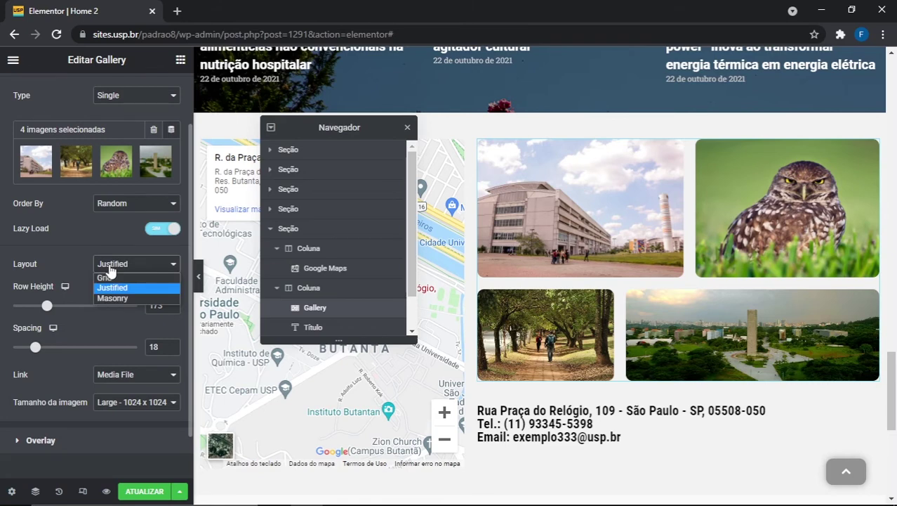
left_click(115, 270)
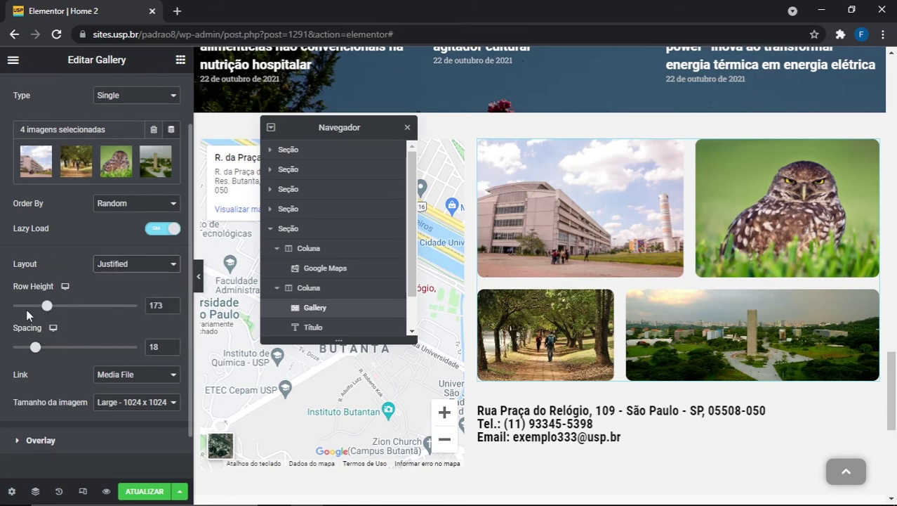
scroll(71, 233, "down", 1)
left_click(126, 322)
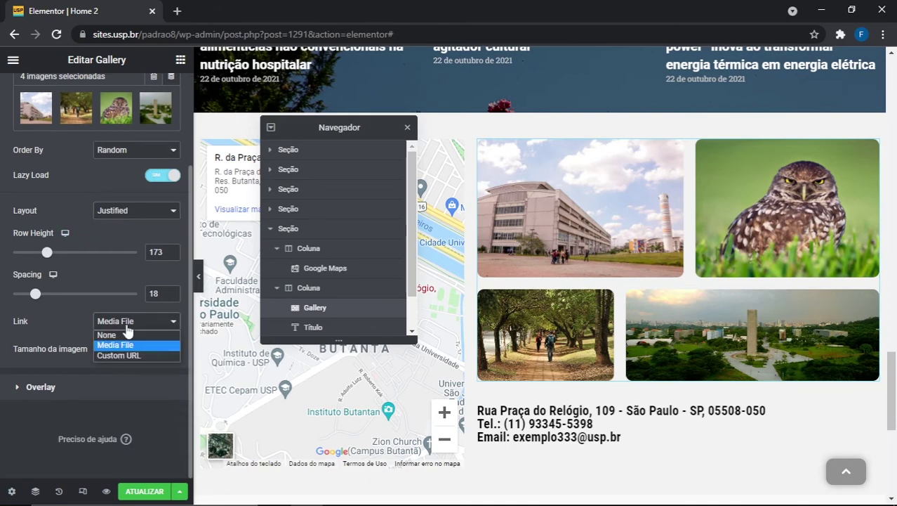
left_click(127, 327)
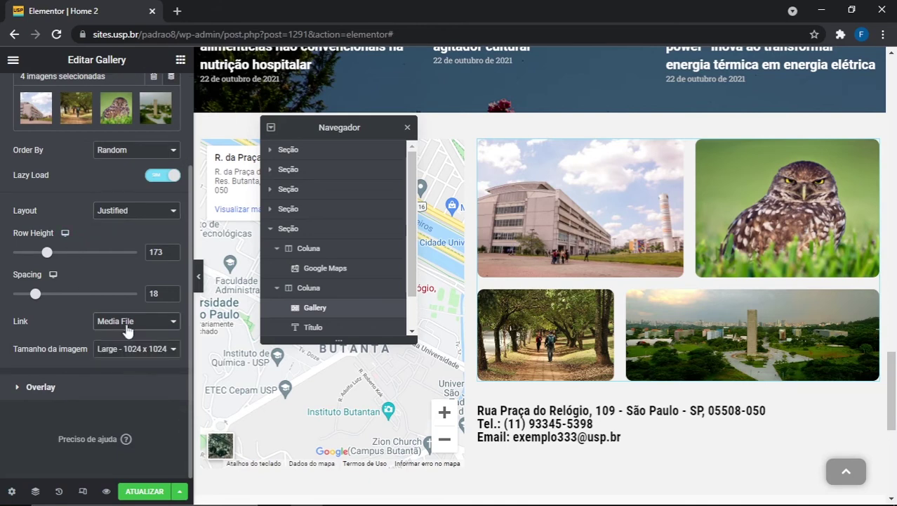
- Open the gallery's overlay settings and turn off the overlay background
left_click(76, 393)
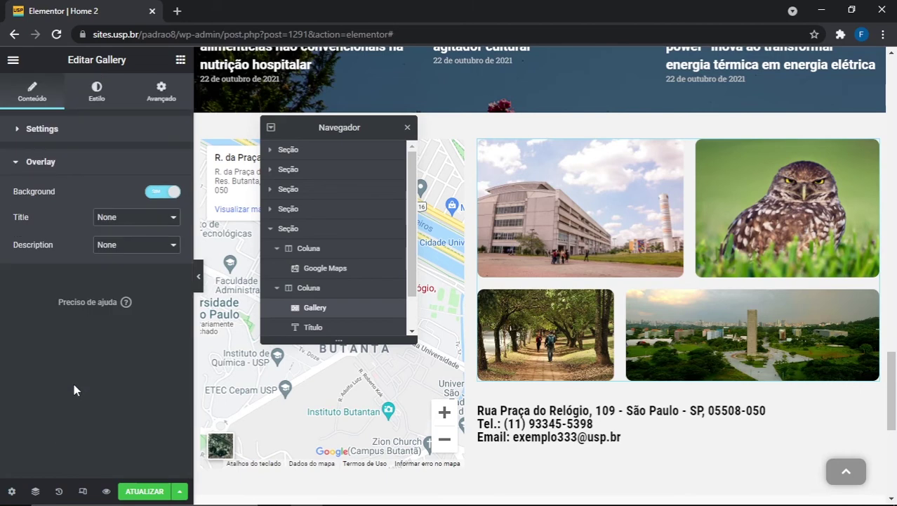
left_click(169, 195)
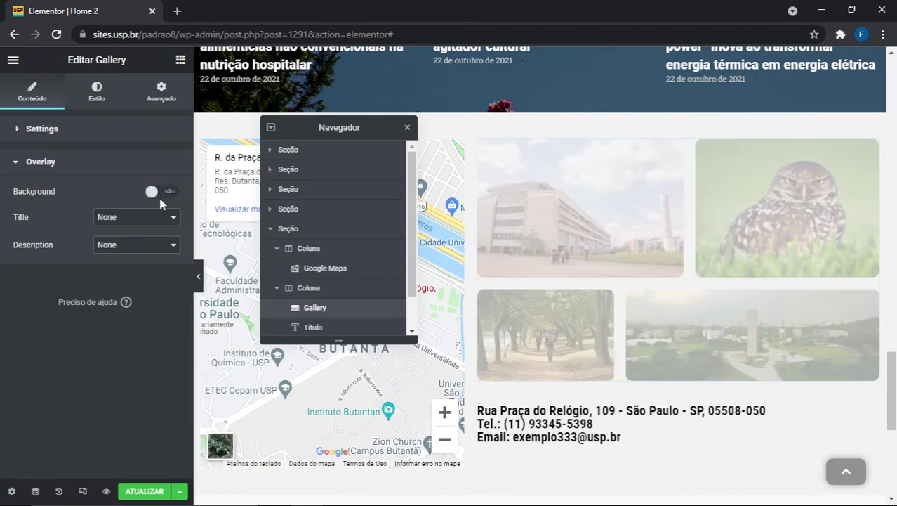
- Turn the gallery's overlay background back on and view the gallery's image style settings
left_click(161, 195)
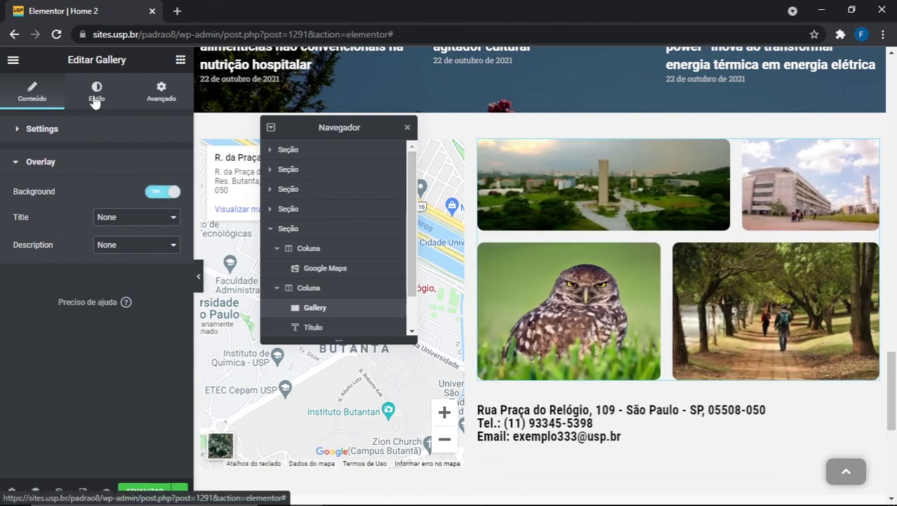
left_click(100, 103)
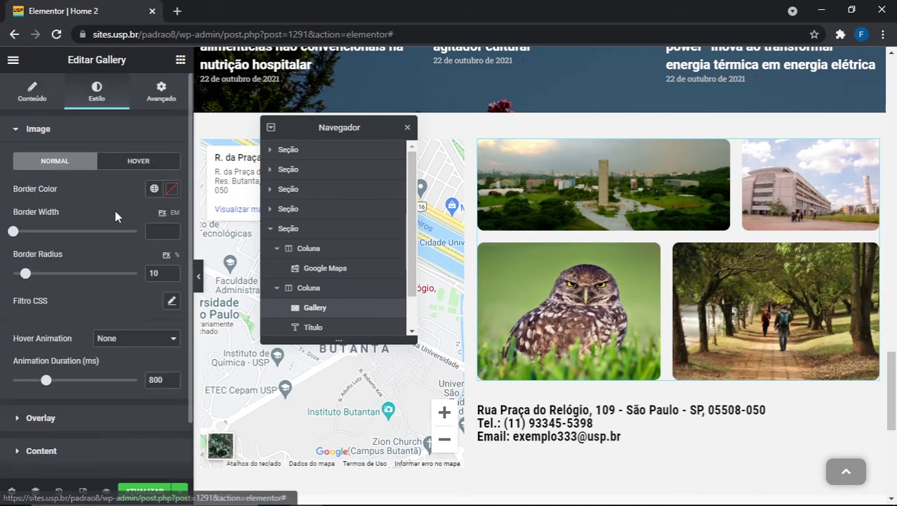
scroll(60, 353, "down", 1)
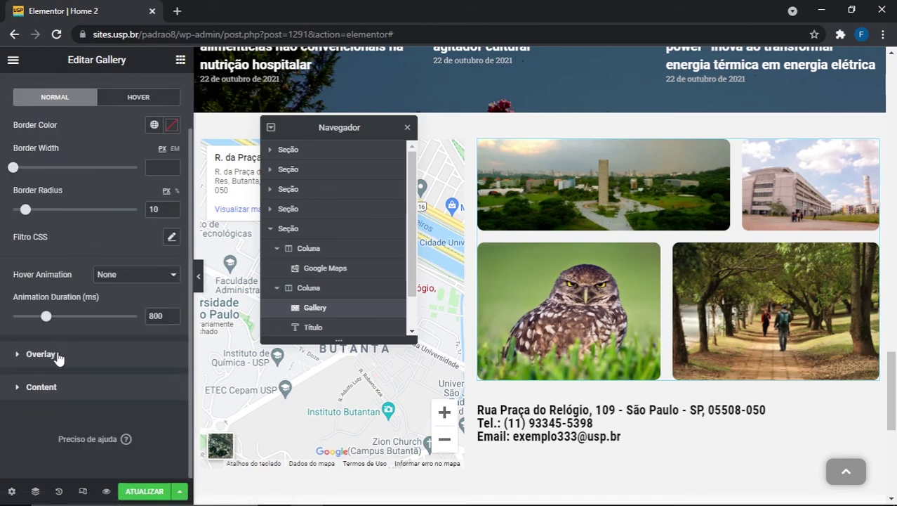
- Examine the gallery's overlay and content style settings without changing them, and close the Navigator
left_click(61, 354)
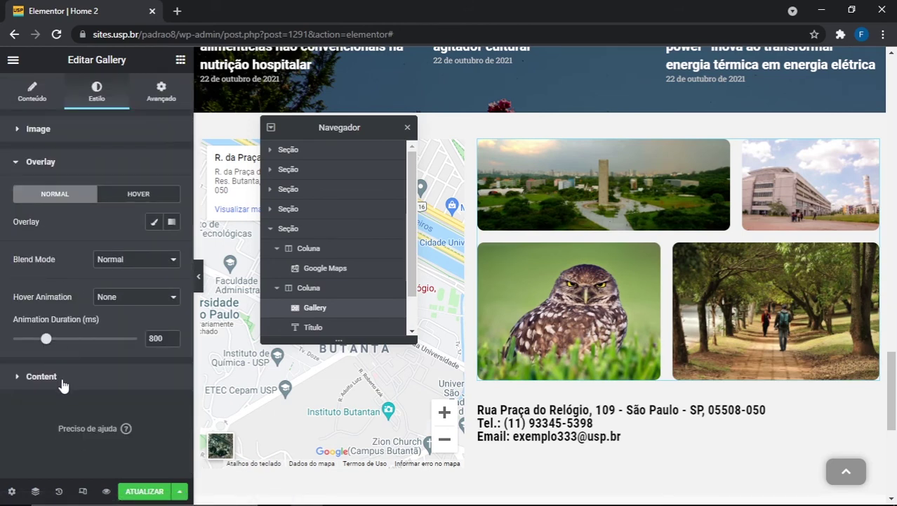
left_click(63, 379)
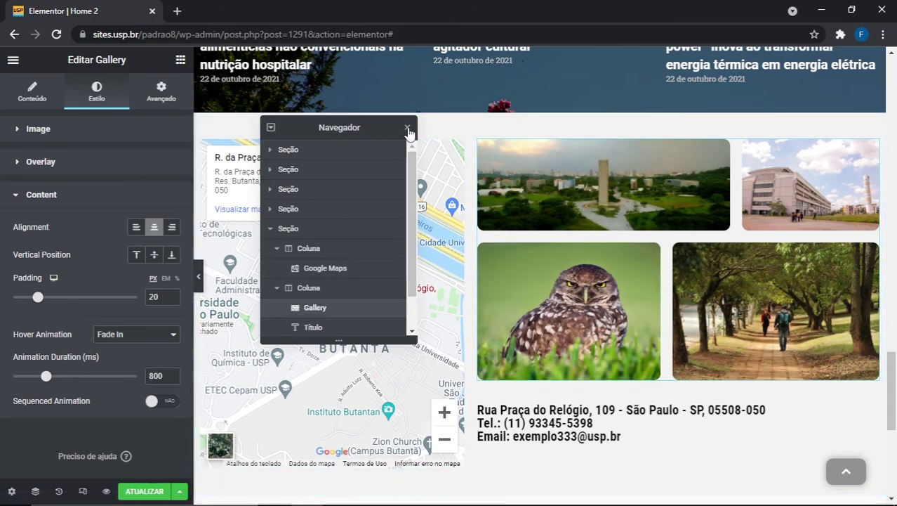
left_click(407, 130)
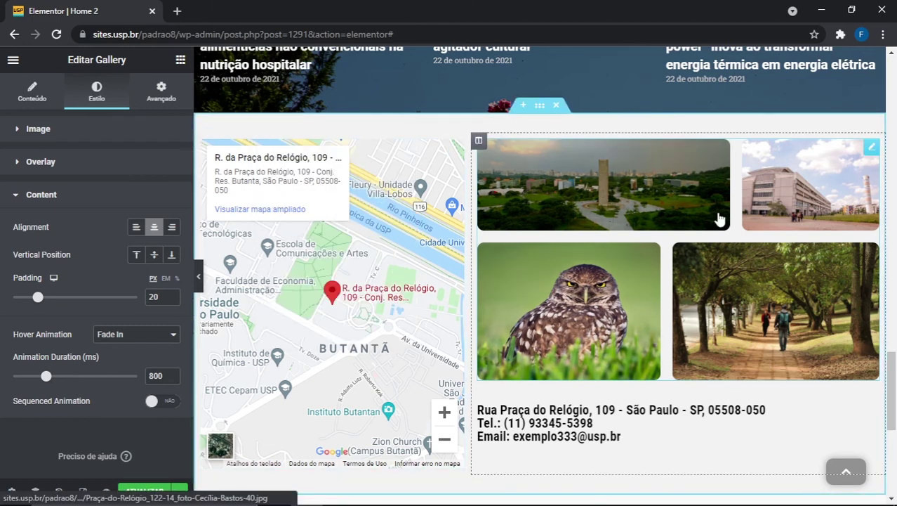